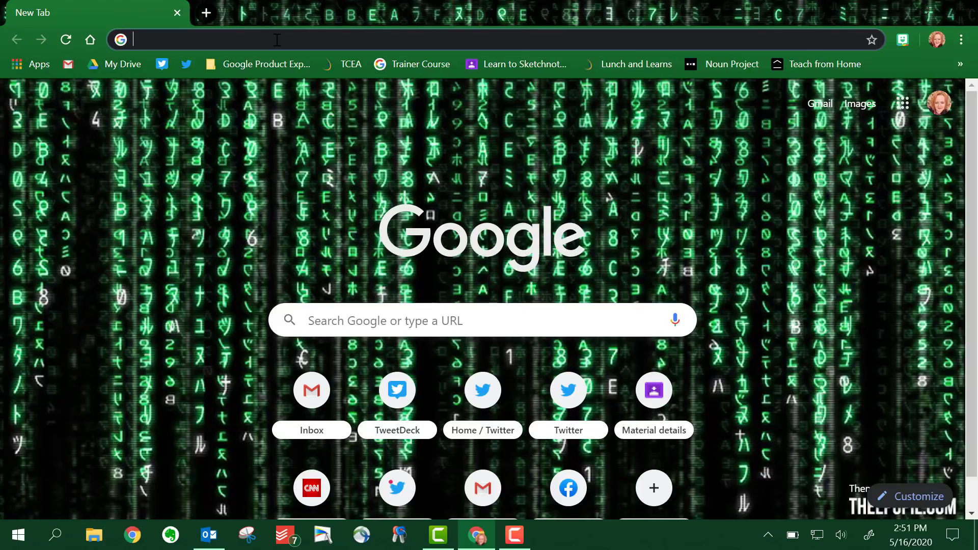
- Go to drawings.google.com to start a new untitled Google Drawing
{"action": "left_click", "coordinate": [277, 39]}
{"action": "type", "text": "drawings.google.com"}
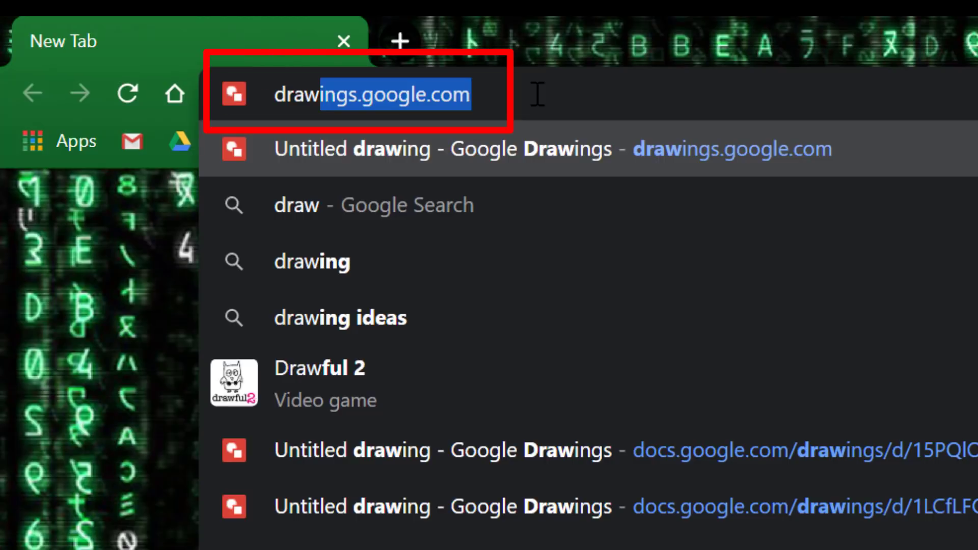
{"action": "key", "text": "Return"}
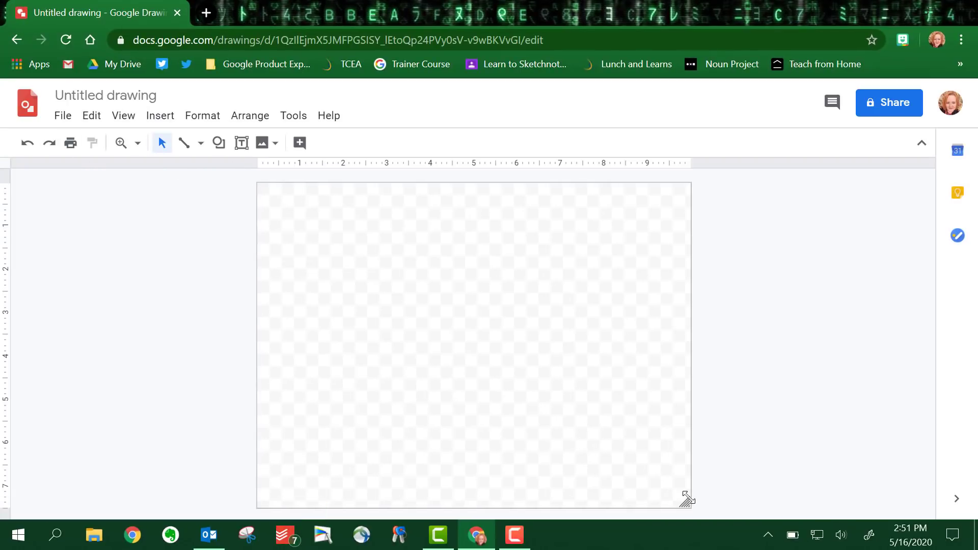
- Drag the canvas's bottom-right corner up to make a wide, short banner
{"action": "left_click_drag", "start_coordinate": [687, 501], "coordinate": [691, 346]}
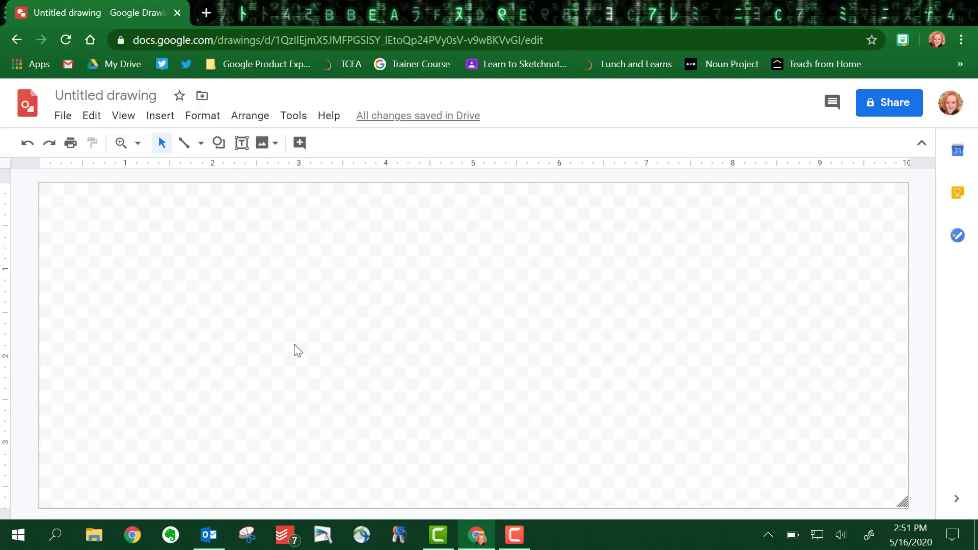
- Search 'sit' in the Bitmoji extension and paste a sitting sticker onto the canvas's left side
{"action": "left_click", "coordinate": [902, 37]}
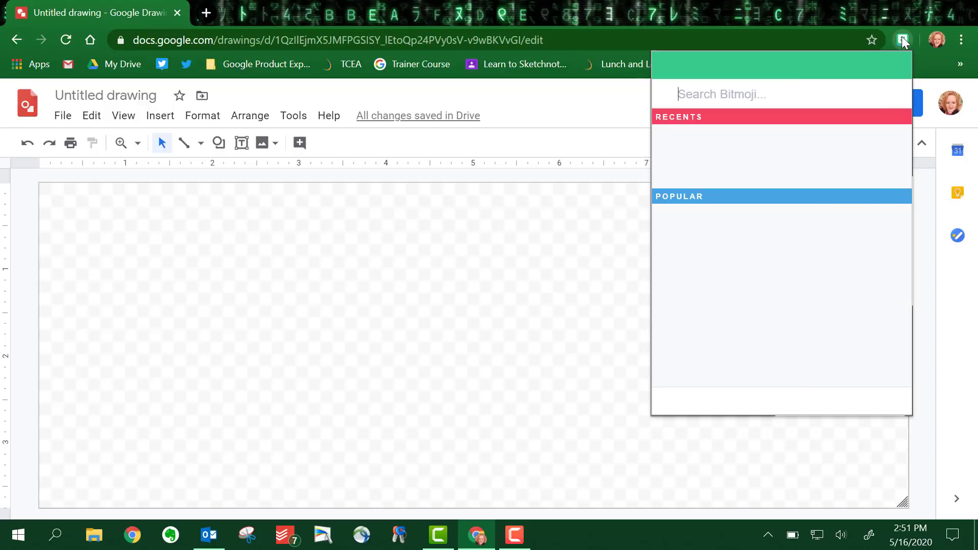
{"action": "type", "text": "sit"}
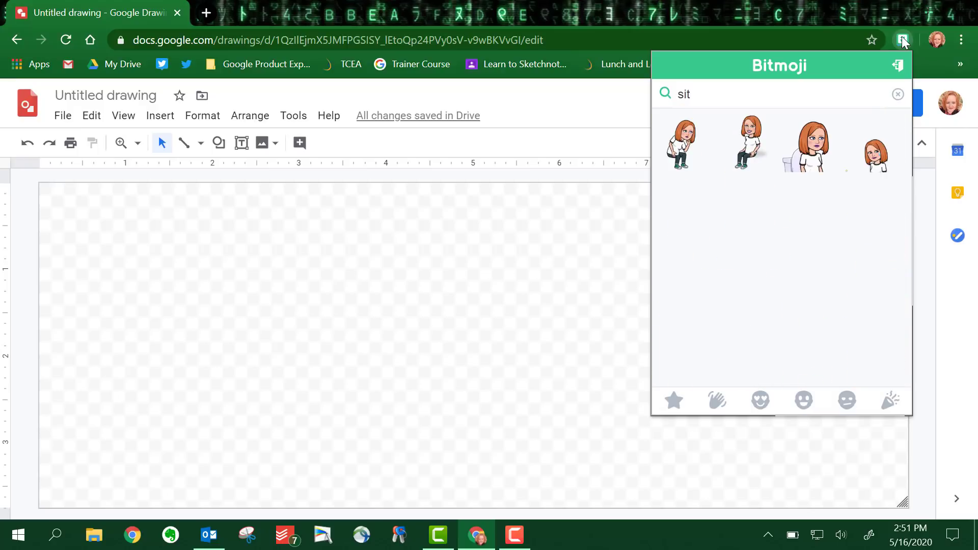
{"action": "right_click", "coordinate": [755, 145]}
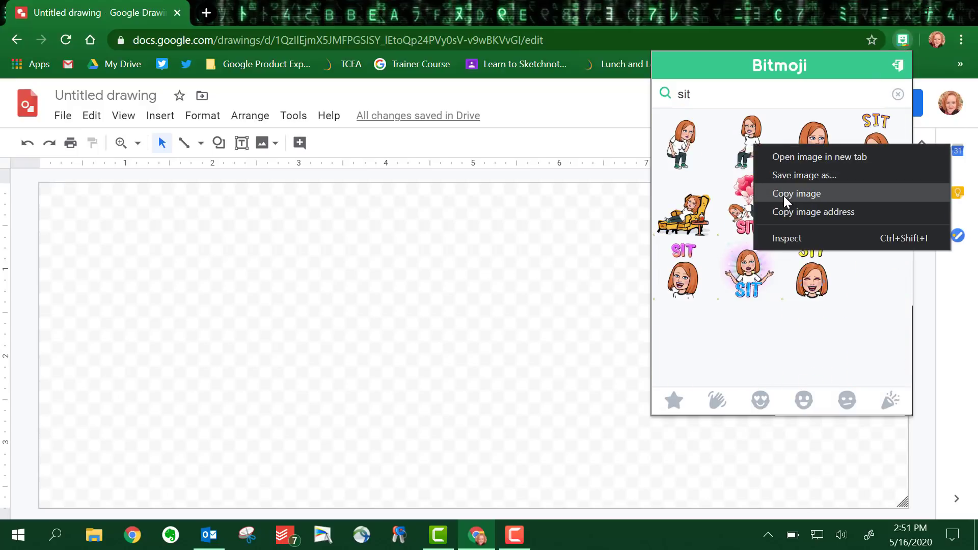
{"action": "left_click", "coordinate": [810, 193]}
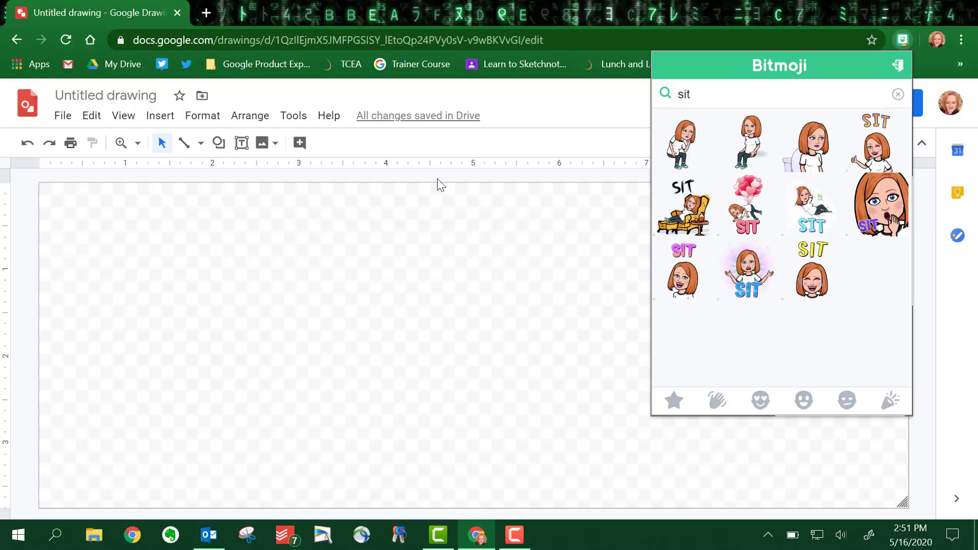
{"action": "left_click", "coordinate": [215, 255]}
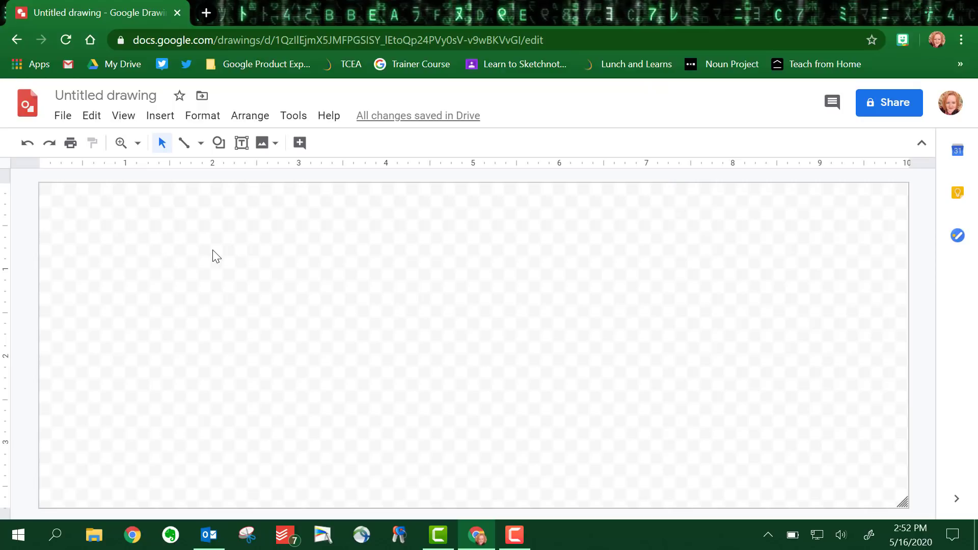
{"action": "right_click", "coordinate": [214, 255]}
{"action": "left_click", "coordinate": [281, 317]}
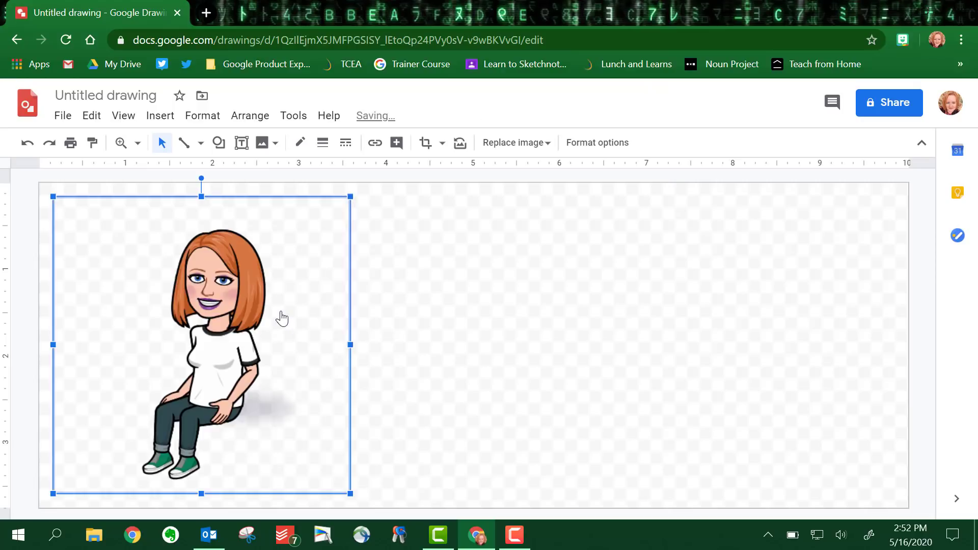
- Insert the yellow armchair found by web-searching 'armchair transparent background'
{"action": "left_click", "coordinate": [582, 254]}
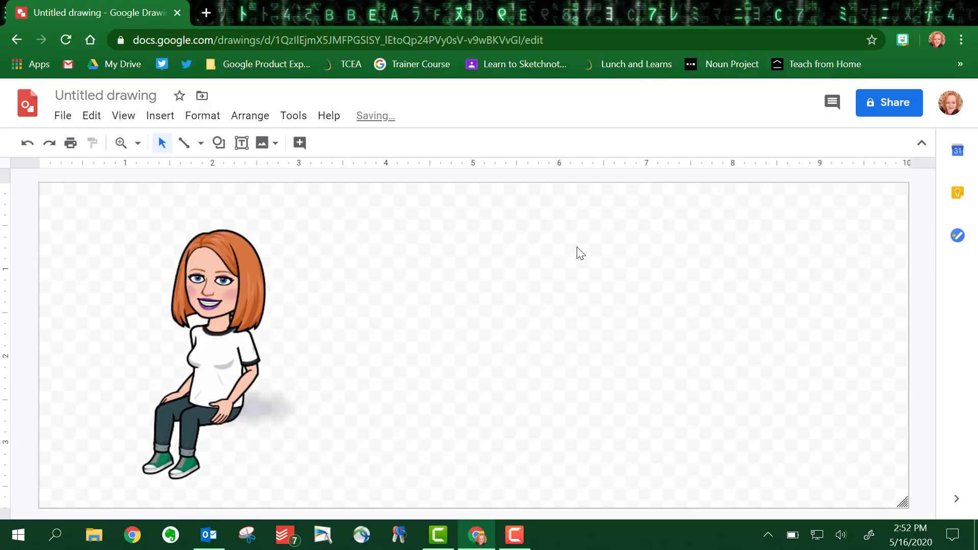
{"action": "left_click", "coordinate": [272, 148]}
{"action": "left_click", "coordinate": [281, 196]}
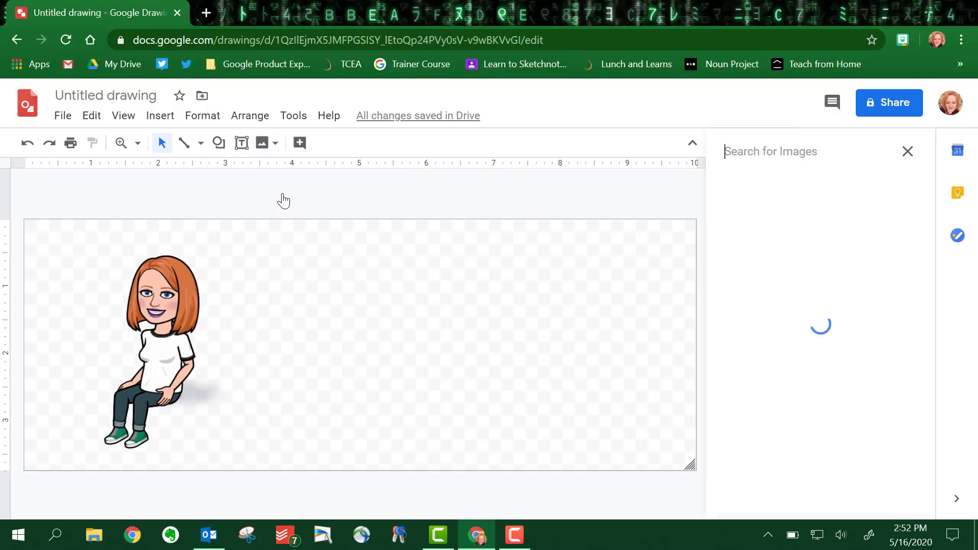
{"action": "left_click", "coordinate": [789, 165]}
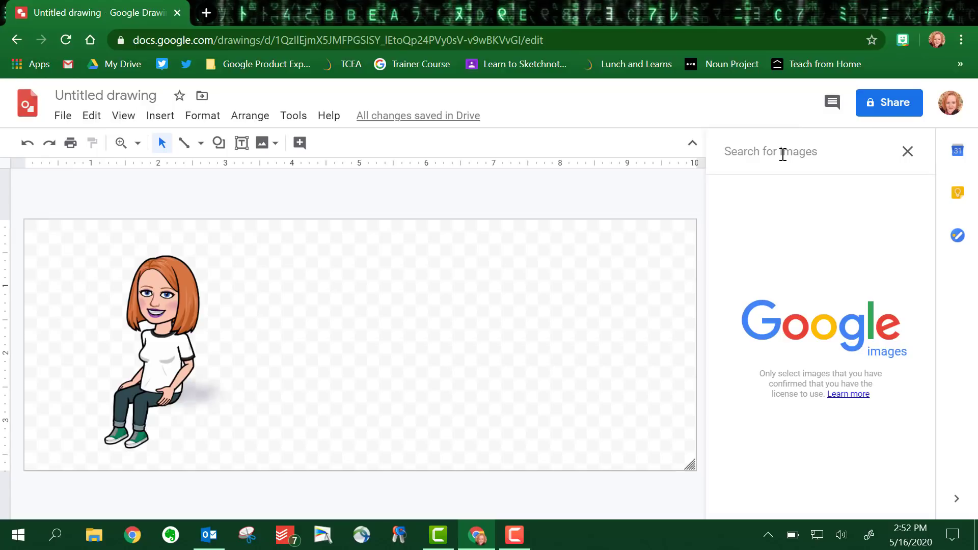
{"action": "type", "text": "armchair"}
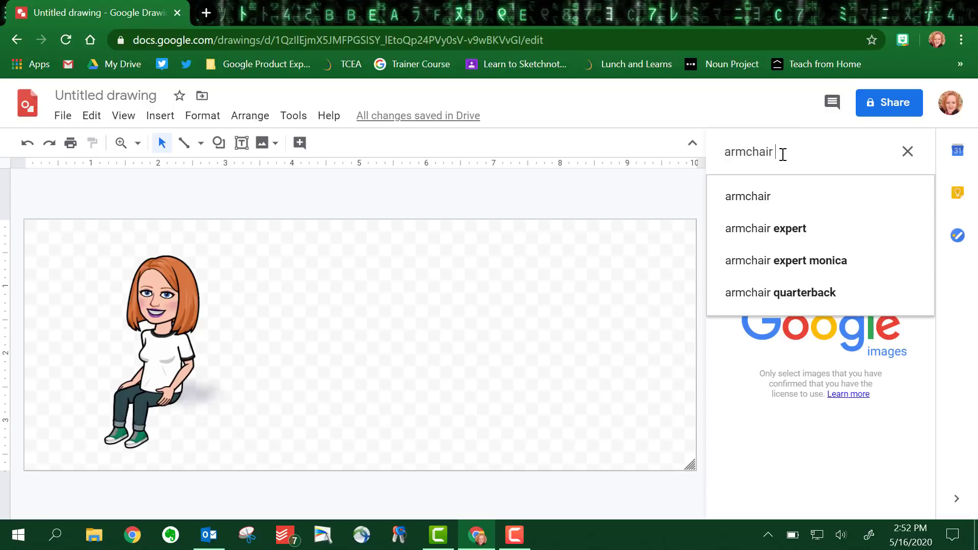
{"action": "type", "text": " transparent"}
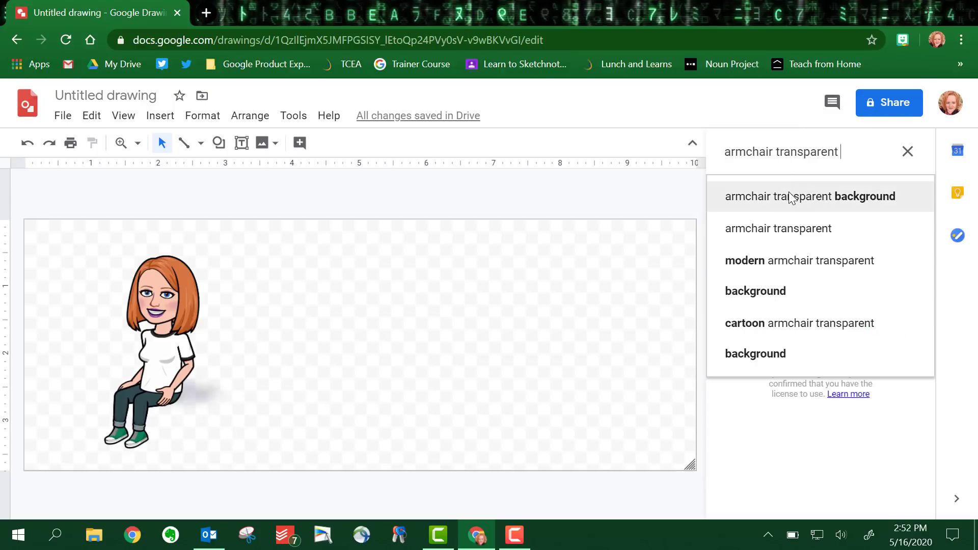
{"action": "left_click", "coordinate": [789, 194]}
{"action": "scroll", "coordinate": [798, 292], "scroll_direction": "down", "scroll_amount": 20}
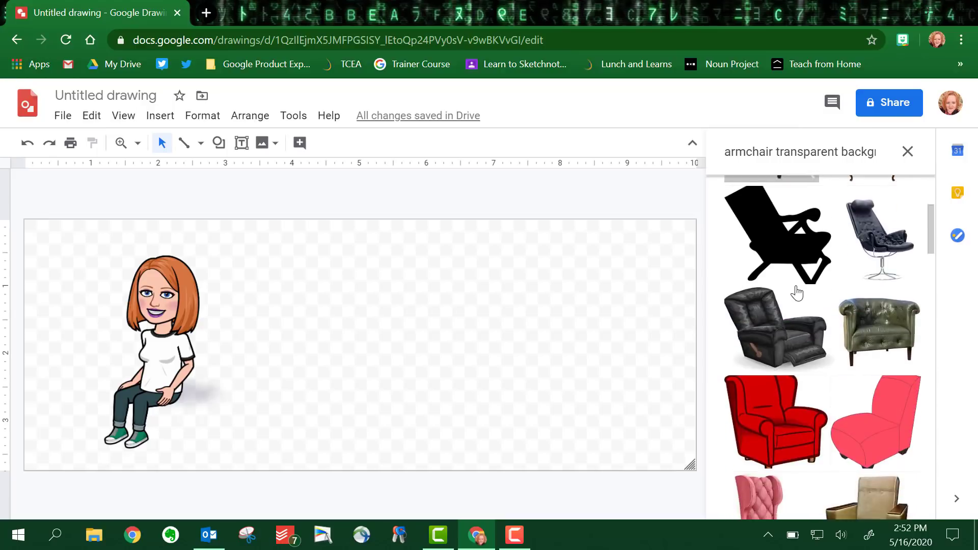
{"action": "scroll", "coordinate": [798, 292], "scroll_direction": "down", "scroll_amount": 20}
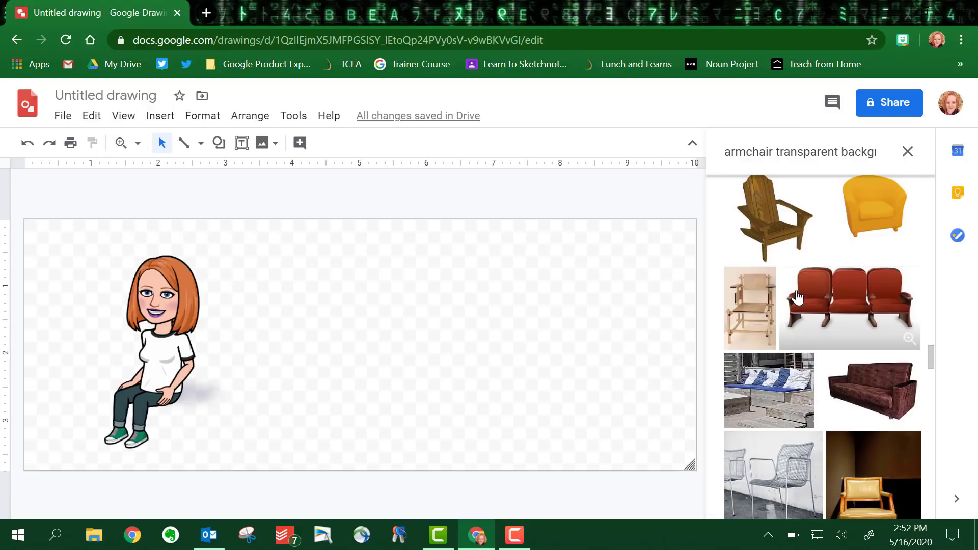
{"action": "scroll", "coordinate": [798, 296], "scroll_direction": "up", "scroll_amount": 2}
{"action": "double_click", "coordinate": [866, 285]}
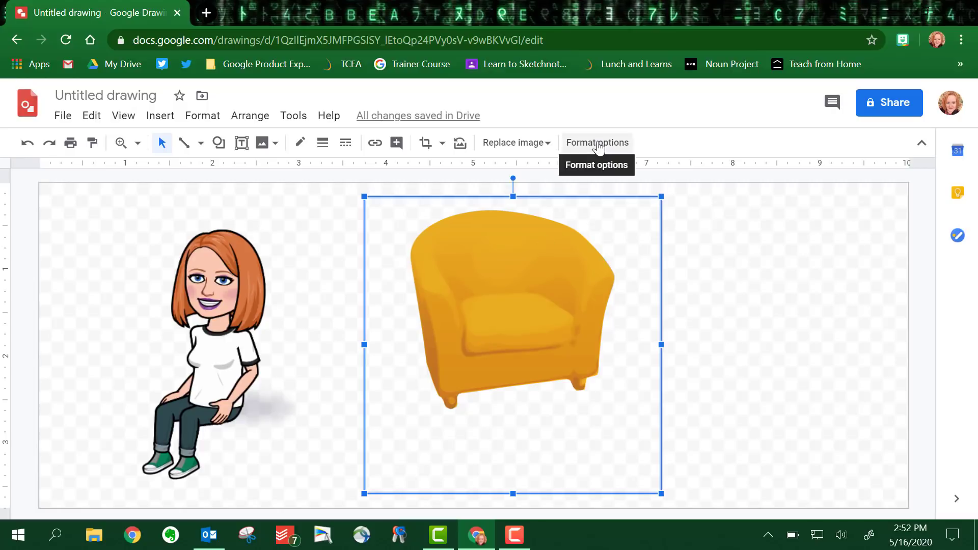
- Recolor the armchair to the light purple Light 9 option
{"action": "left_click", "coordinate": [599, 145]}
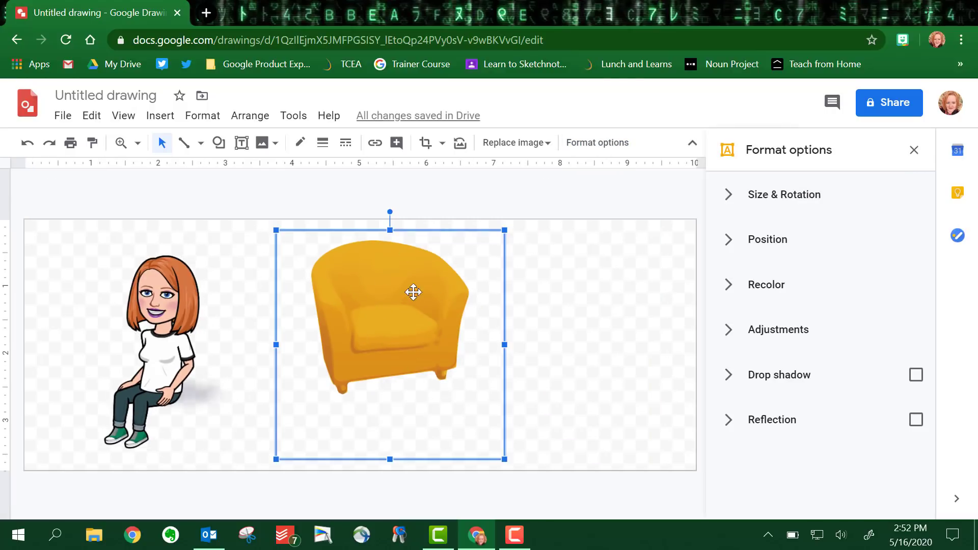
{"action": "left_click", "coordinate": [729, 285]}
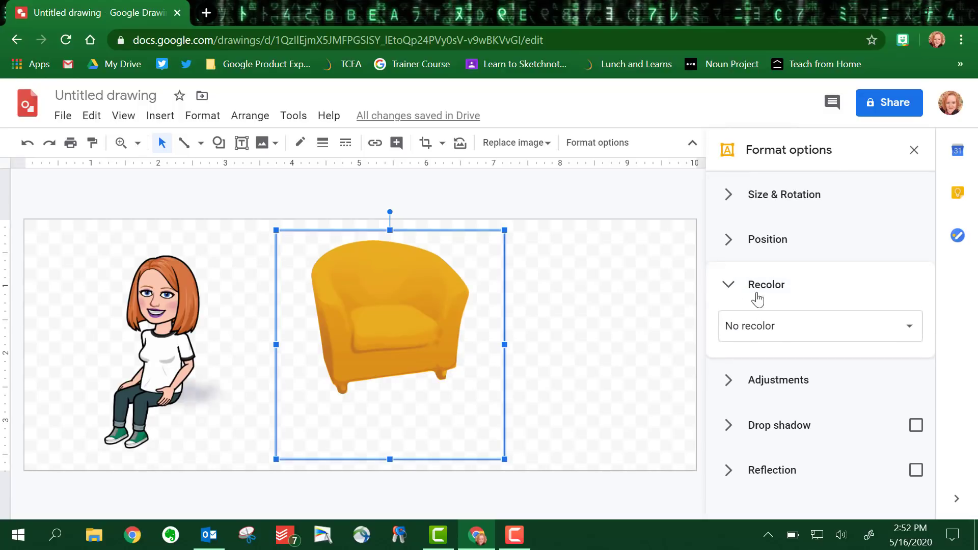
{"action": "left_click", "coordinate": [914, 332]}
{"action": "scroll", "coordinate": [884, 436], "scroll_direction": "down", "scroll_amount": 3}
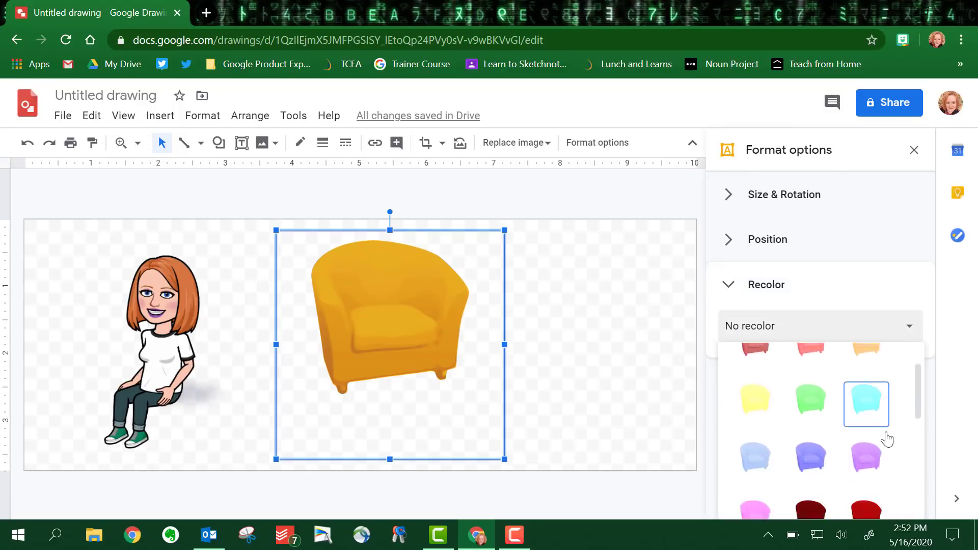
{"action": "left_click", "coordinate": [872, 368]}
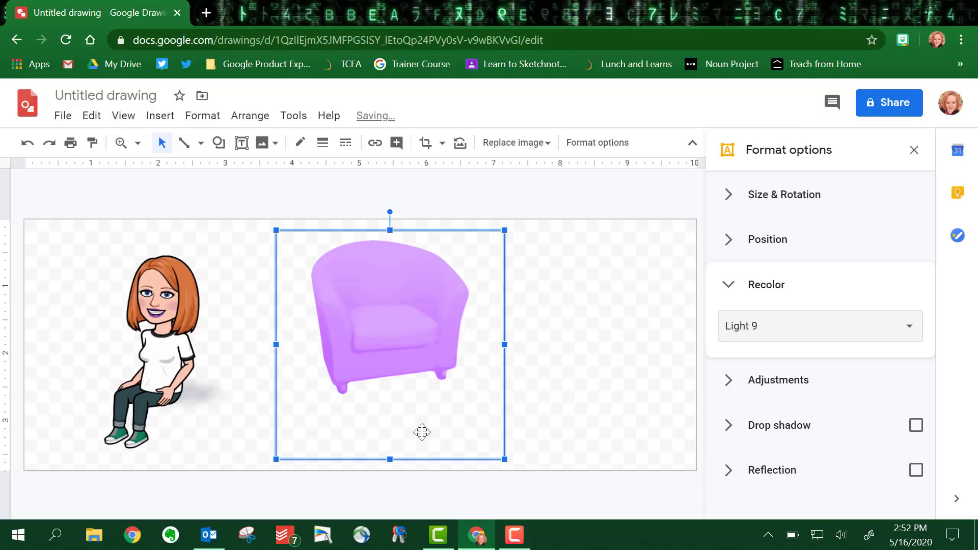
- Crop the empty space off the bottom of the armchair image
{"action": "left_click", "coordinate": [424, 143]}
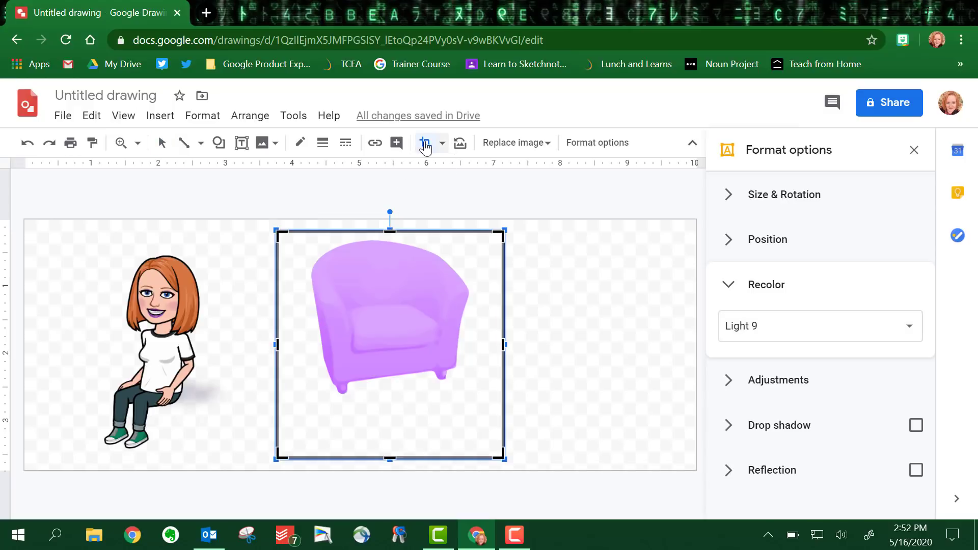
{"action": "left_click_drag", "start_coordinate": [391, 456], "coordinate": [391, 406]}
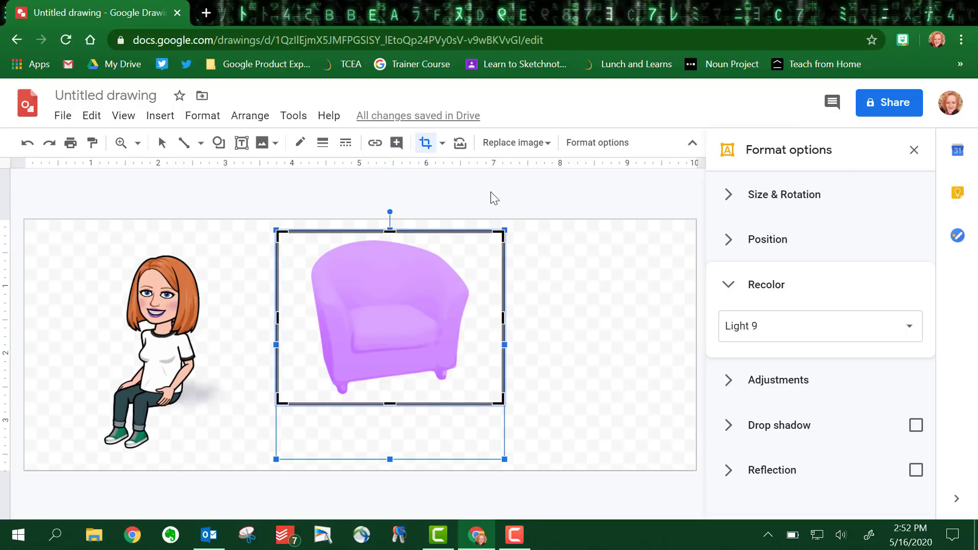
{"action": "left_click", "coordinate": [426, 145]}
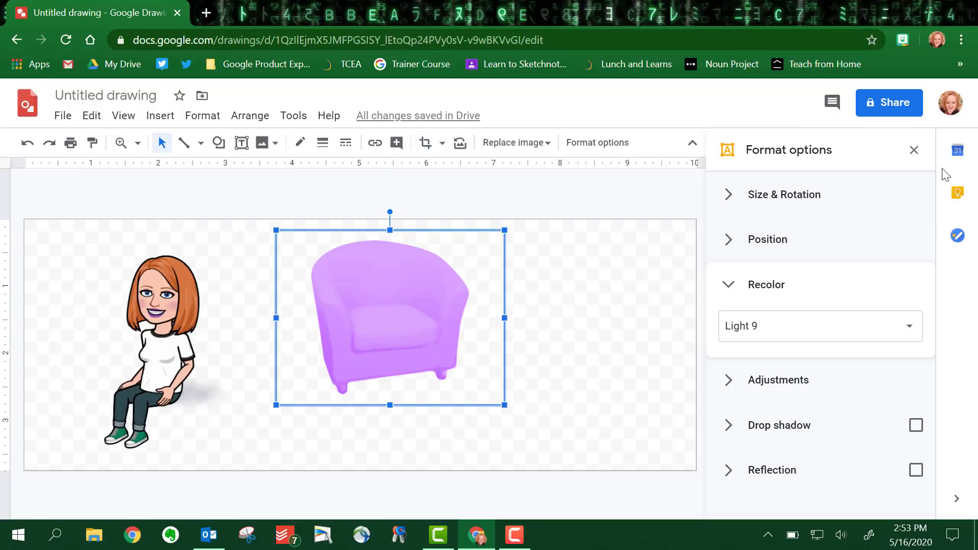
{"action": "left_click", "coordinate": [914, 152]}
- Move the purple armchair onto the Bitmoji and send it behind her
{"action": "left_click_drag", "start_coordinate": [536, 333], "coordinate": [270, 367]}
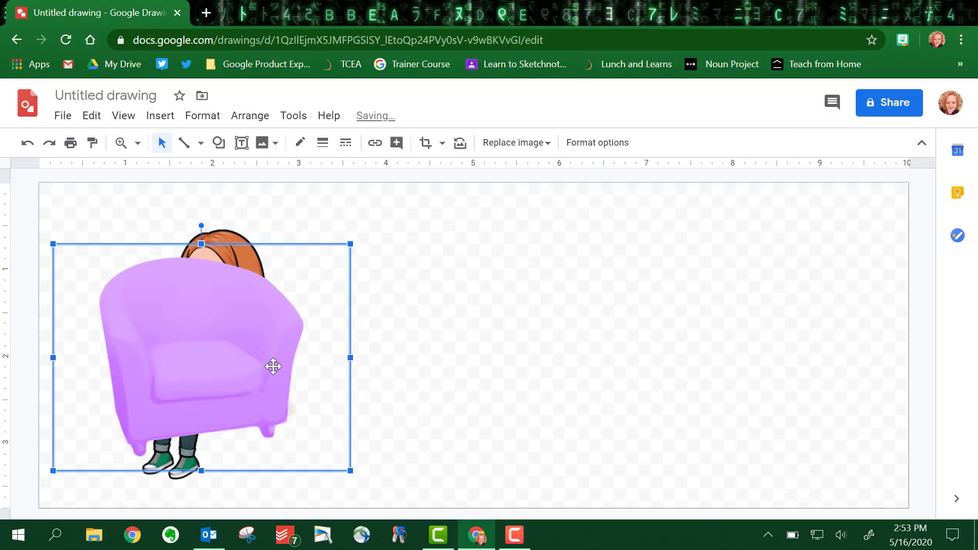
{"action": "right_click", "coordinate": [189, 359]}
{"action": "mouse_move", "coordinate": [234, 320]}
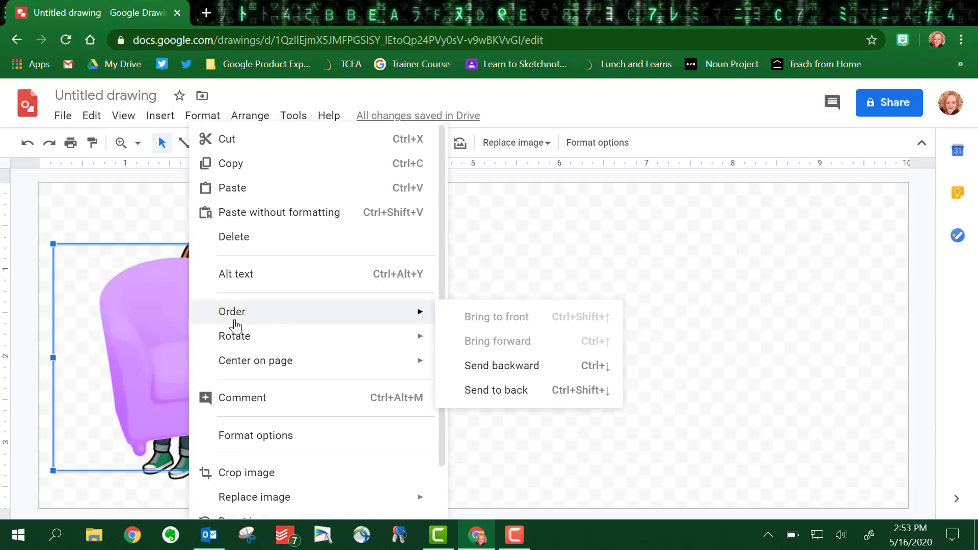
{"action": "left_click", "coordinate": [470, 369]}
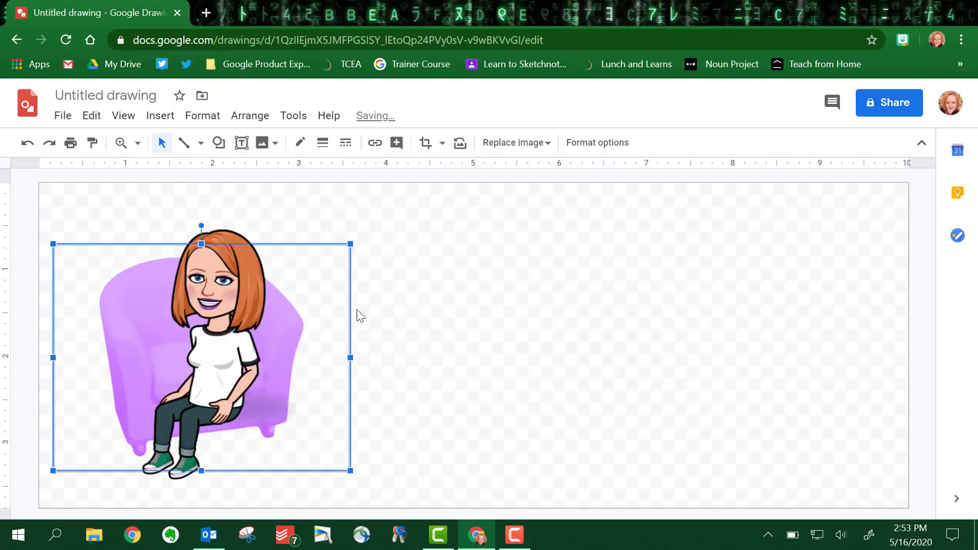
- Flip the Bitmoji image horizontally
{"action": "left_click", "coordinate": [220, 282]}
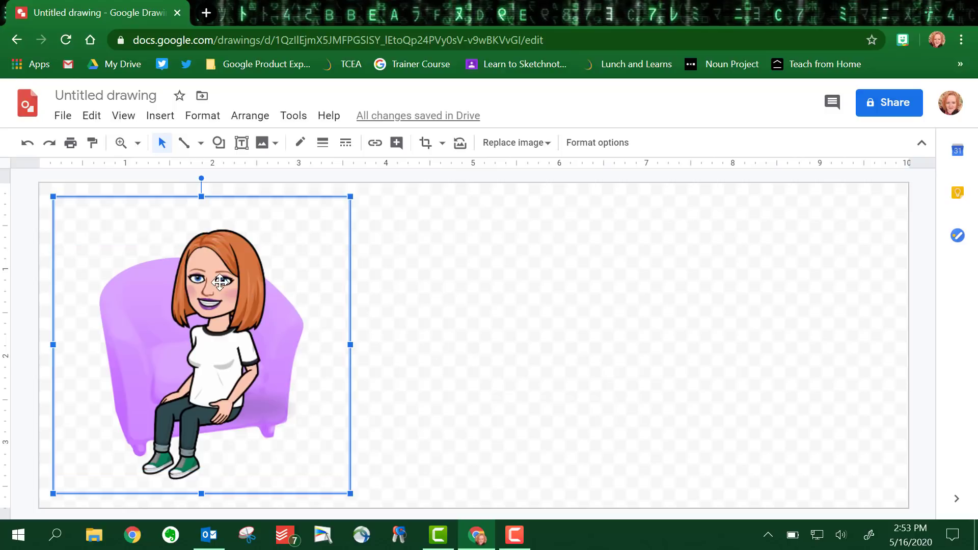
{"action": "right_click", "coordinate": [219, 282]}
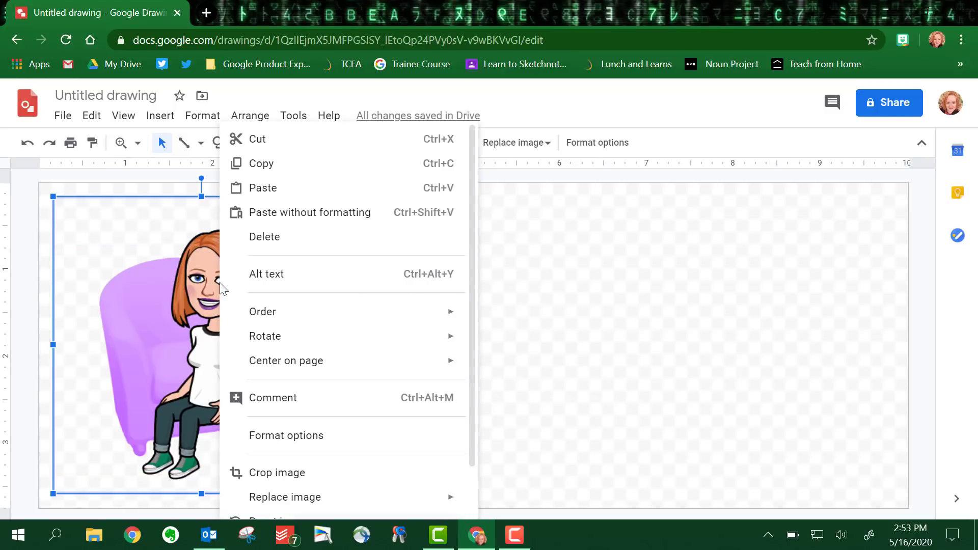
{"action": "mouse_move", "coordinate": [264, 312]}
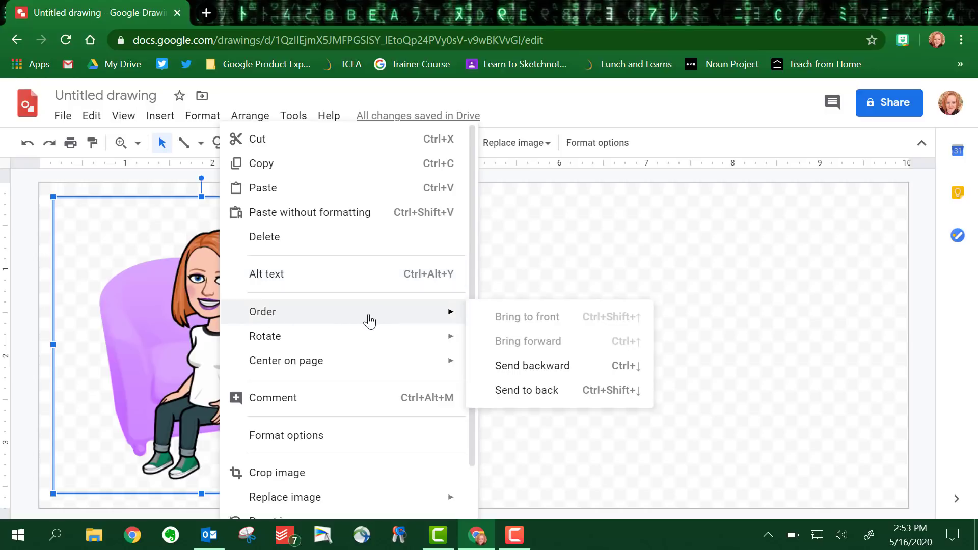
{"action": "mouse_move", "coordinate": [393, 336]}
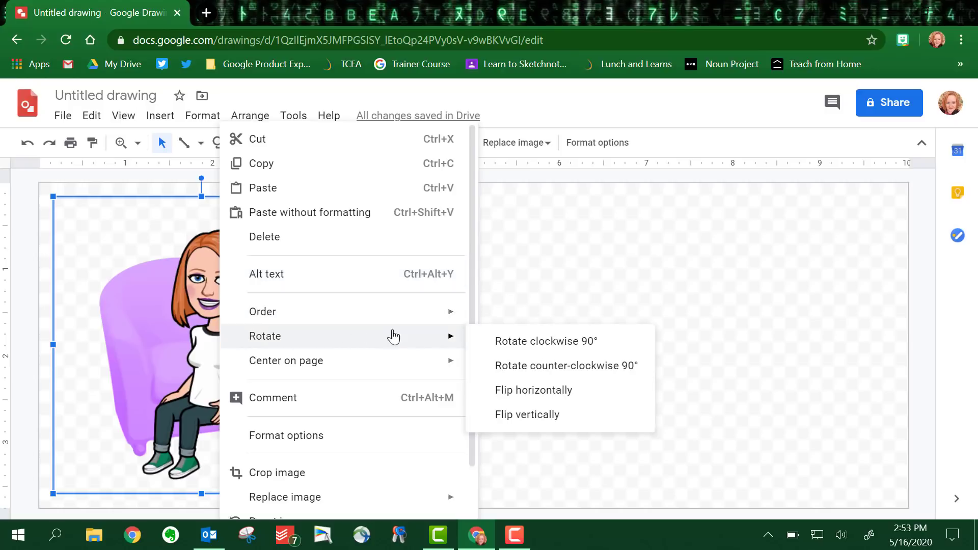
{"action": "left_click", "coordinate": [527, 391]}
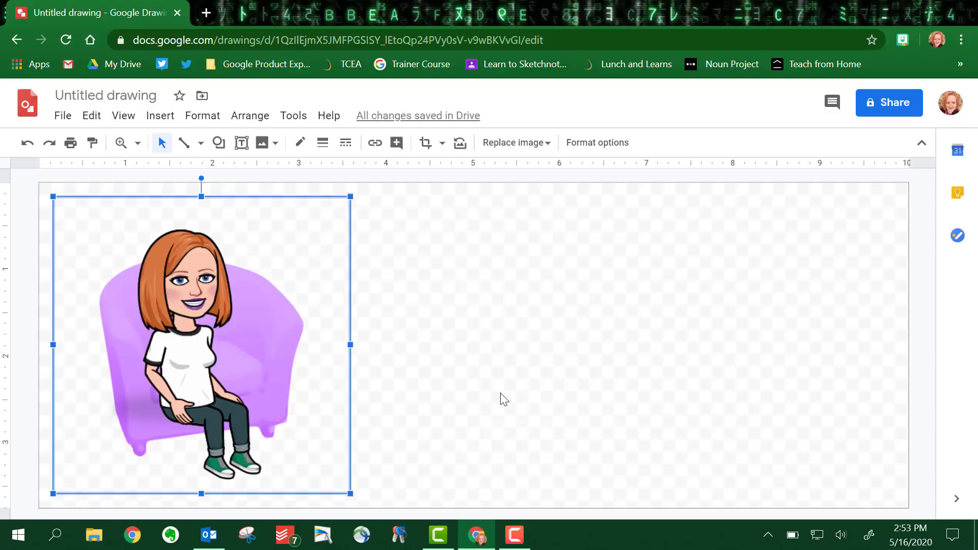
- Nudge the Bitmoji up and right into the chair, then shift both images down together
{"action": "key", "text": "Up"}
{"action": "key", "text": "Up"}
{"action": "key", "text": "Up"}
{"action": "key", "text": "Up"}
{"action": "key", "text": "Up"}
{"action": "key", "text": "Up"}
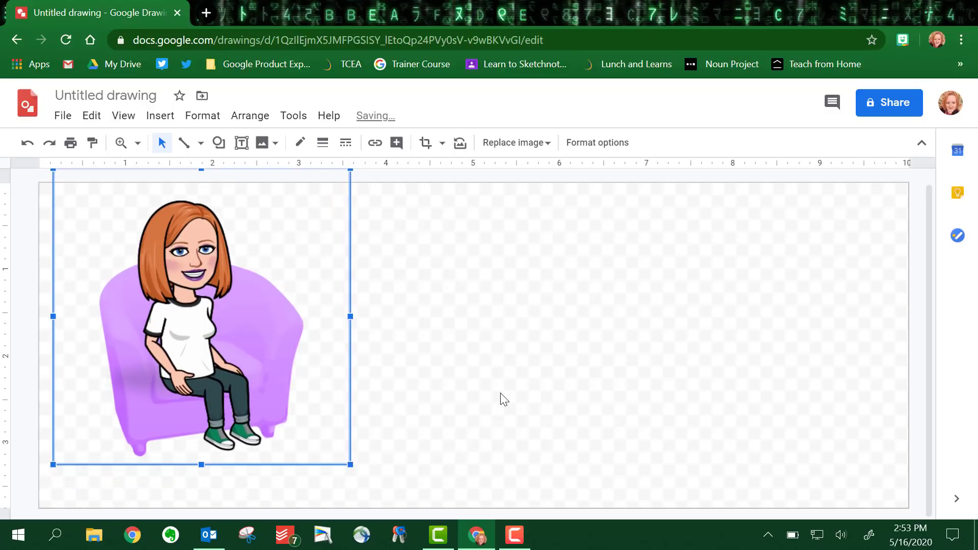
{"action": "key", "text": "Right"}
{"action": "key", "text": "Right"}
{"action": "key", "text": "Up"}
{"action": "key", "text": "Up"}
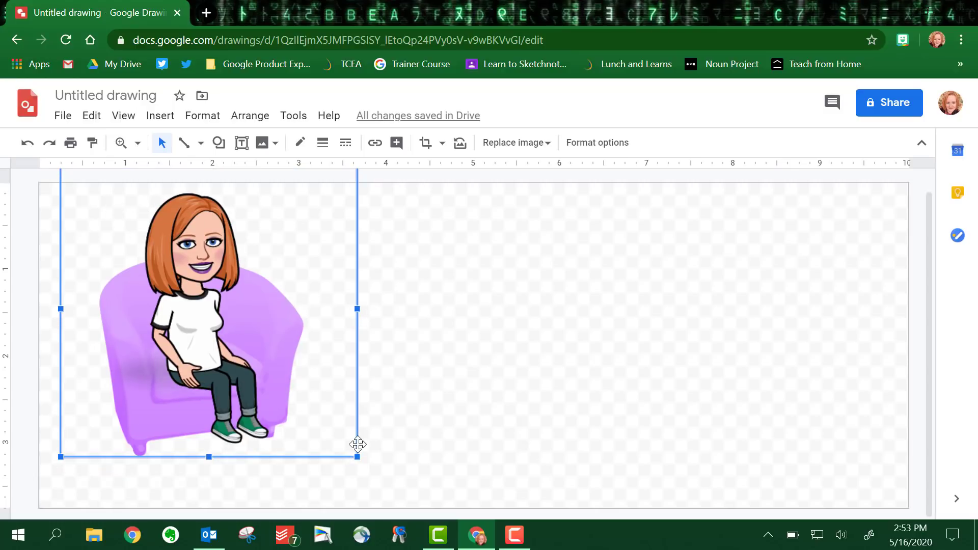
{"action": "key", "text": "ctrl+a"}
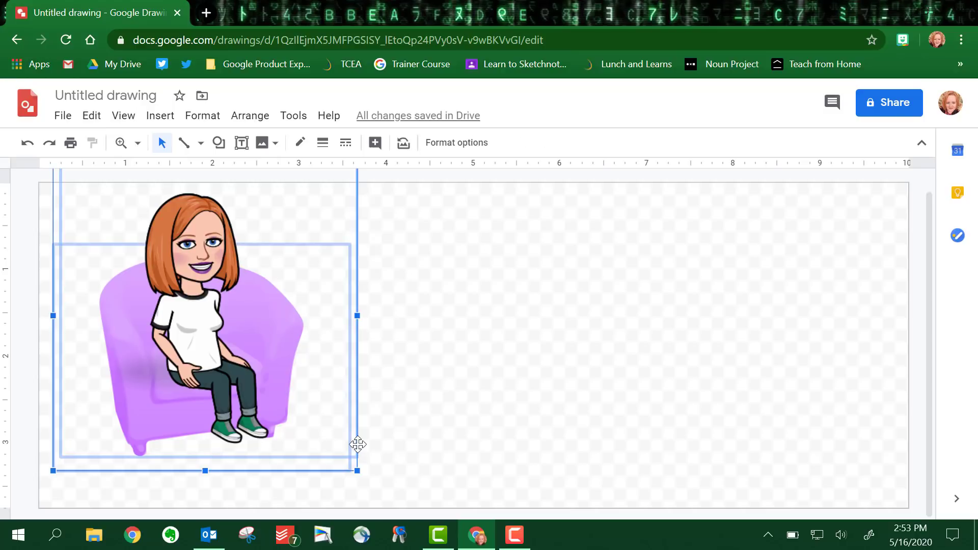
{"action": "key", "text": "Down"}
{"action": "key", "text": "Down"}
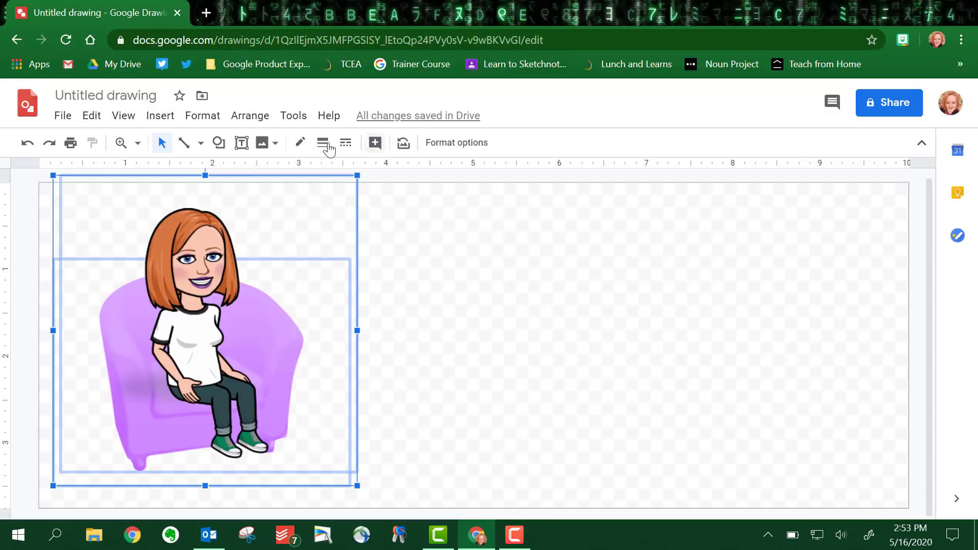
- Add a text box with the name, 'Instructional Technology Specialist', 'Carroll ISD' and a phone number
{"action": "left_click", "coordinate": [244, 150]}
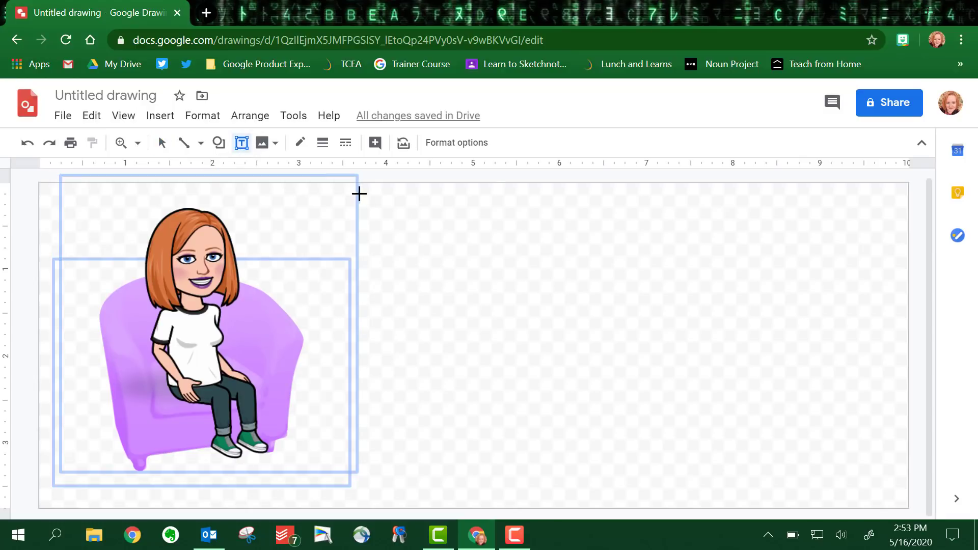
{"action": "left_click_drag", "start_coordinate": [394, 200], "coordinate": [891, 488]}
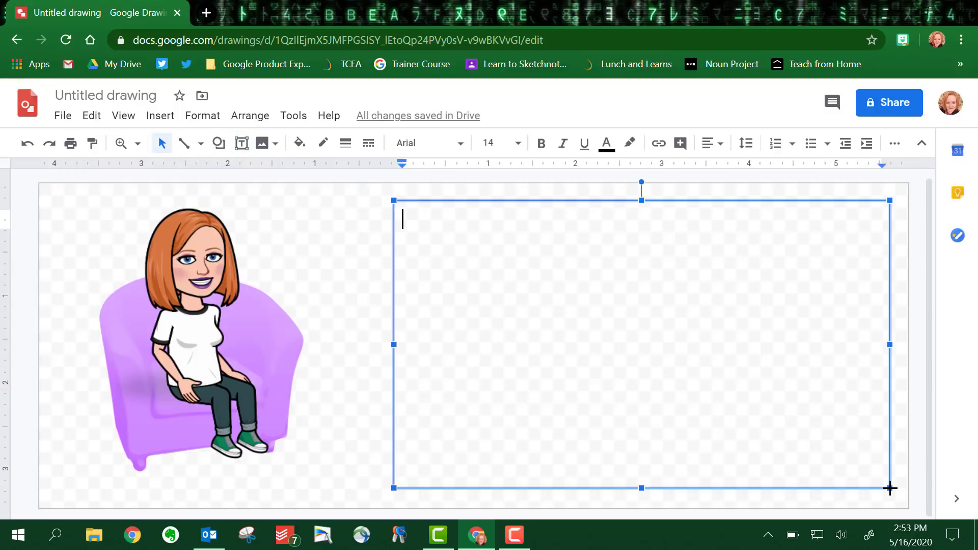
{"action": "key", "text": "Return"}
{"action": "key", "text": "Return"}
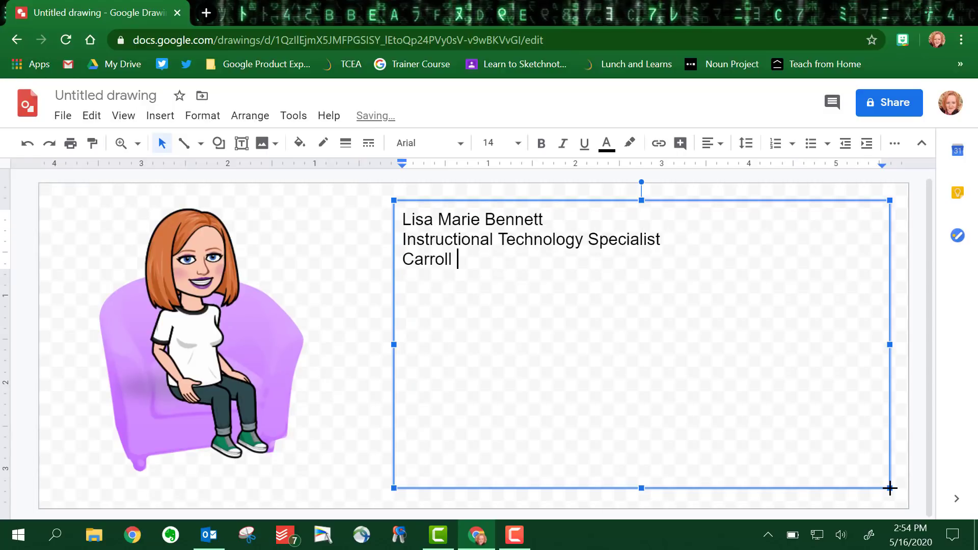
{"action": "key", "text": "Return"}
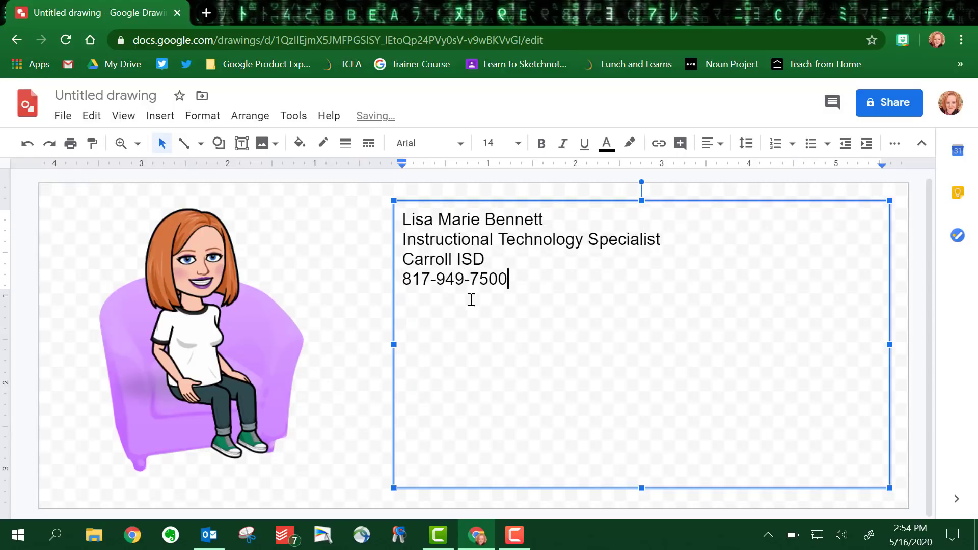
- Format all four text lines as bold 36 pt Architects Daughter
{"action": "left_click_drag", "start_coordinate": [513, 275], "coordinate": [393, 216]}
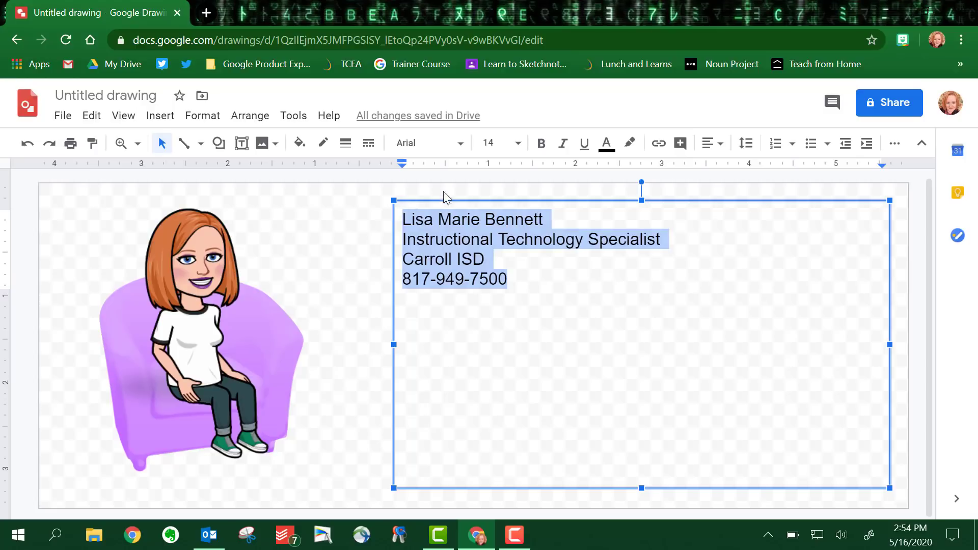
{"action": "left_click", "coordinate": [461, 144]}
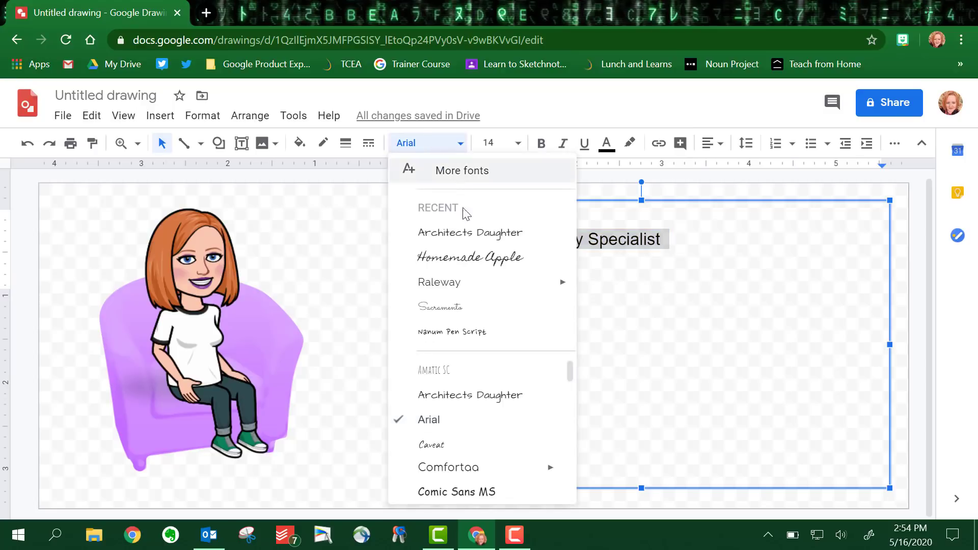
{"action": "left_click", "coordinate": [467, 232]}
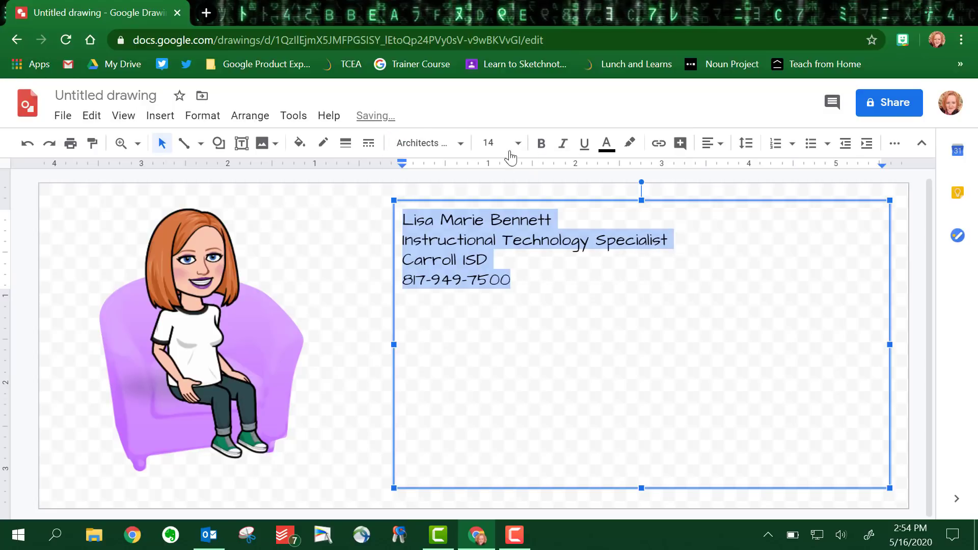
{"action": "left_click", "coordinate": [543, 148]}
{"action": "left_click", "coordinate": [519, 143]}
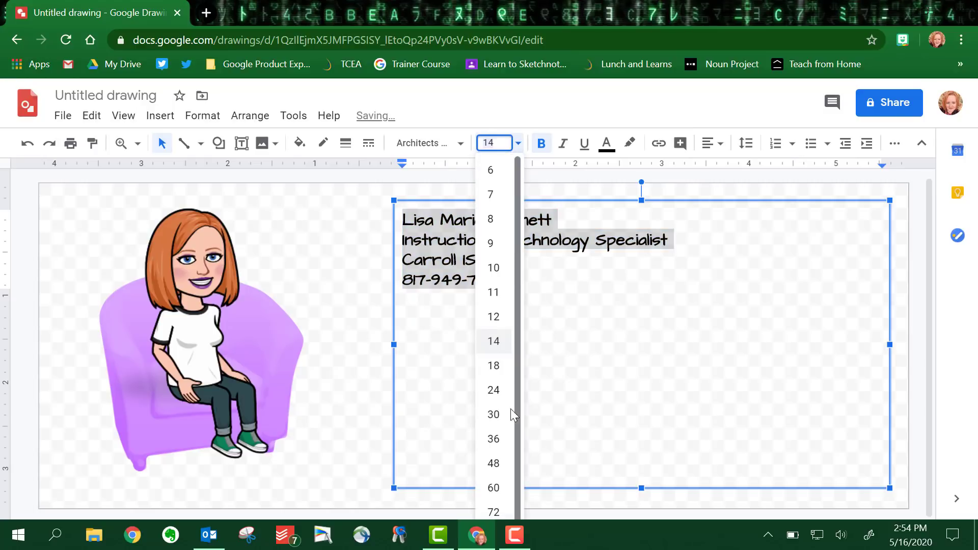
{"action": "left_click", "coordinate": [495, 414]}
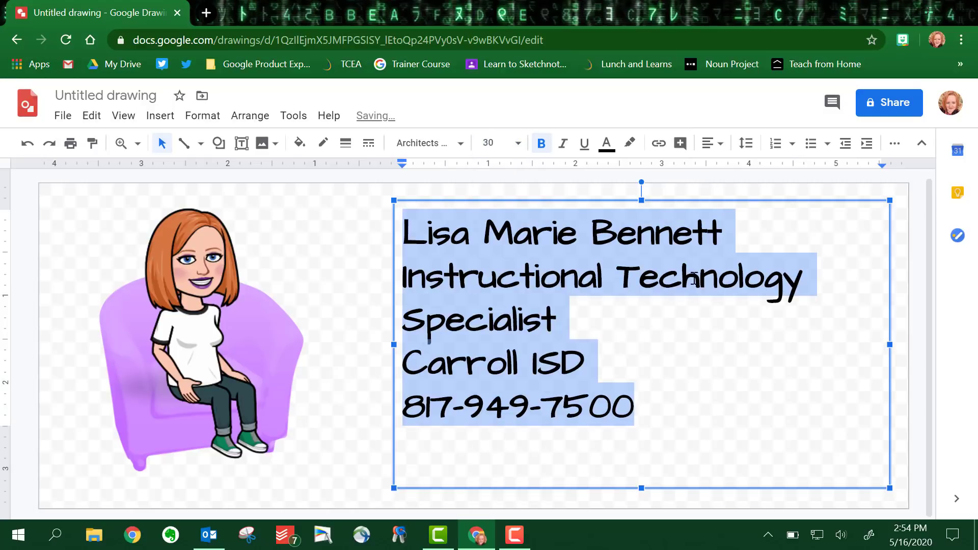
{"action": "left_click", "coordinate": [518, 143]}
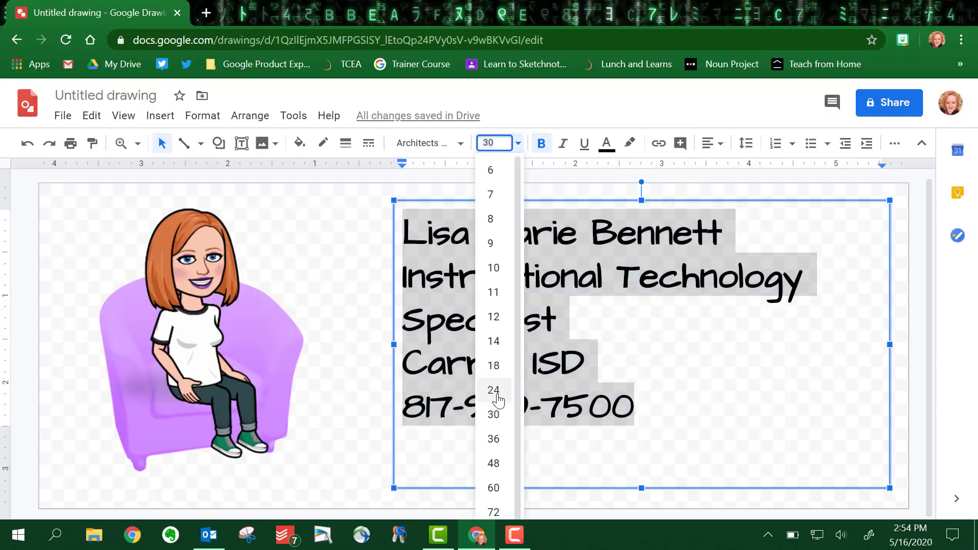
{"action": "left_click", "coordinate": [492, 440]}
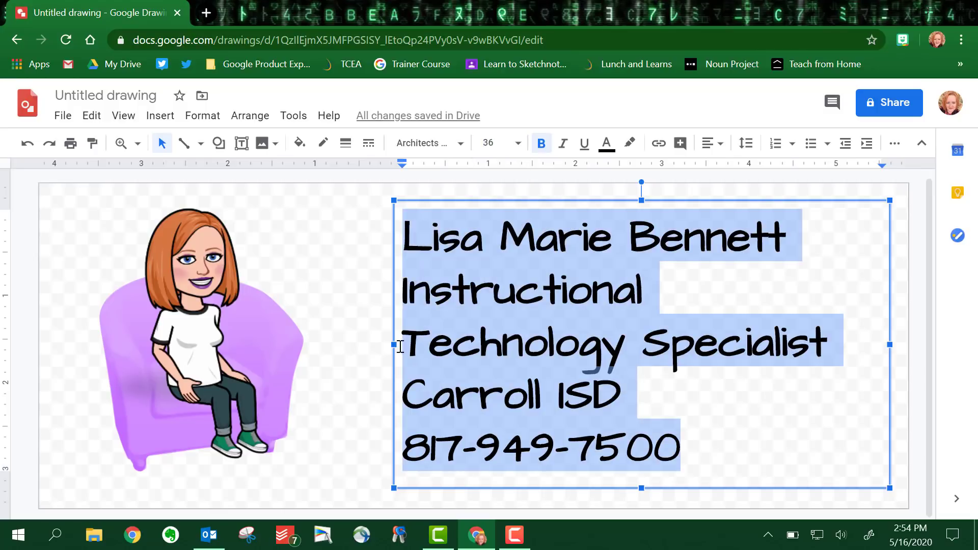
- Widen the text box toward the Bitmoji and color the text purple
{"action": "left_click_drag", "start_coordinate": [392, 346], "coordinate": [344, 347]}
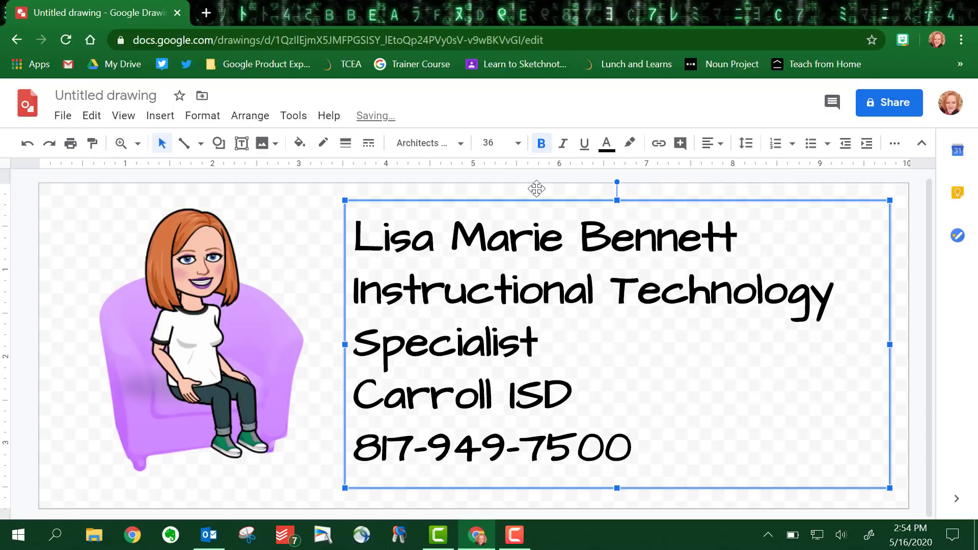
{"action": "left_click", "coordinate": [607, 145]}
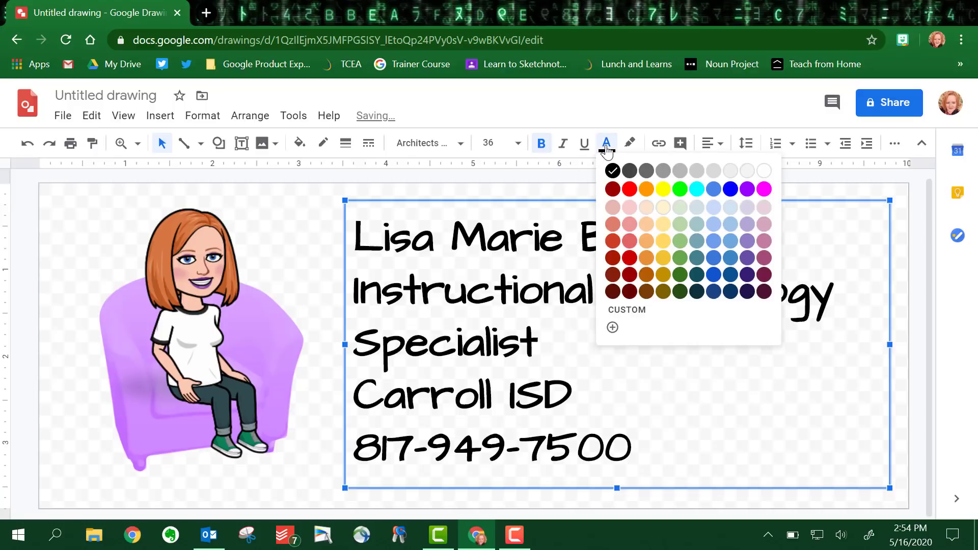
{"action": "left_click", "coordinate": [748, 189]}
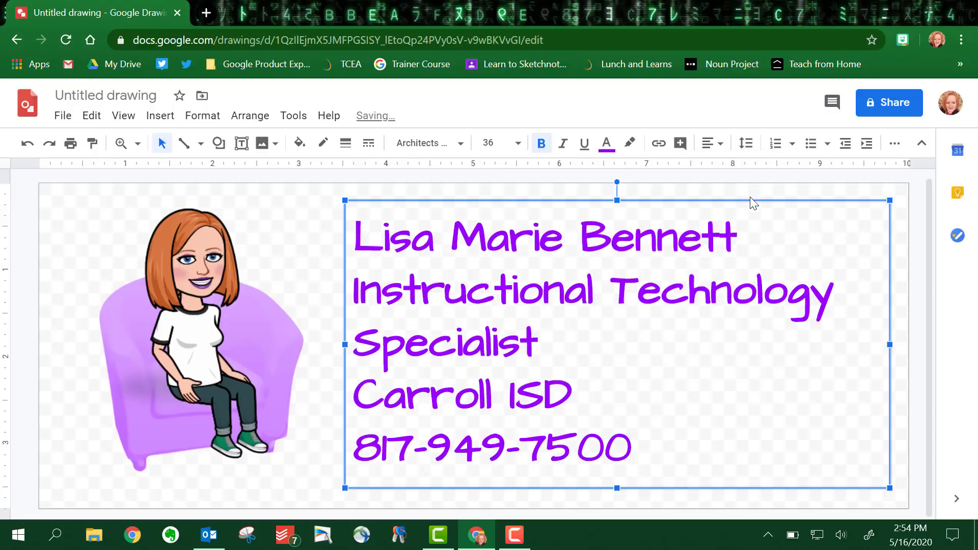
{"action": "left_click", "coordinate": [88, 243]}
{"action": "left_click", "coordinate": [41, 206]}
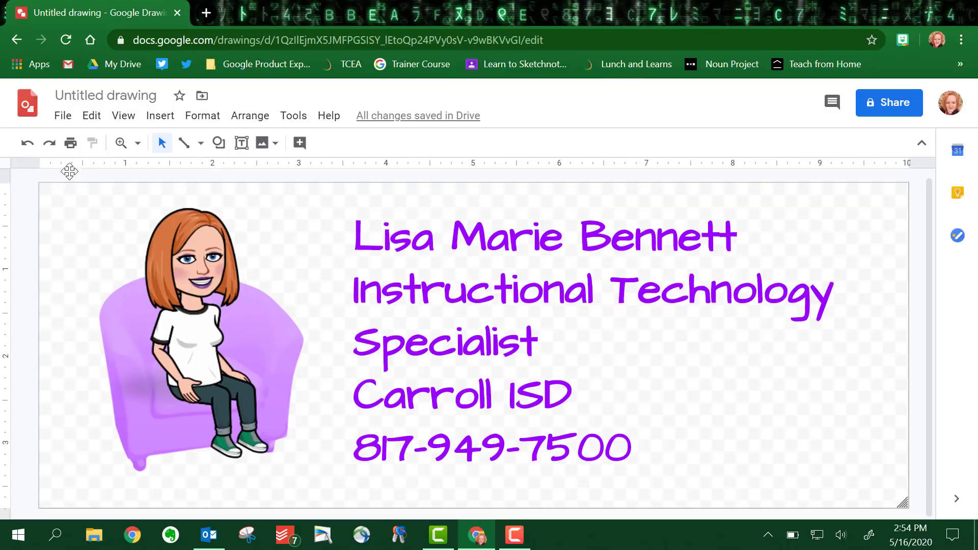
- Insert a laptop image found by web-searching 'laptop'
{"action": "left_click", "coordinate": [263, 143]}
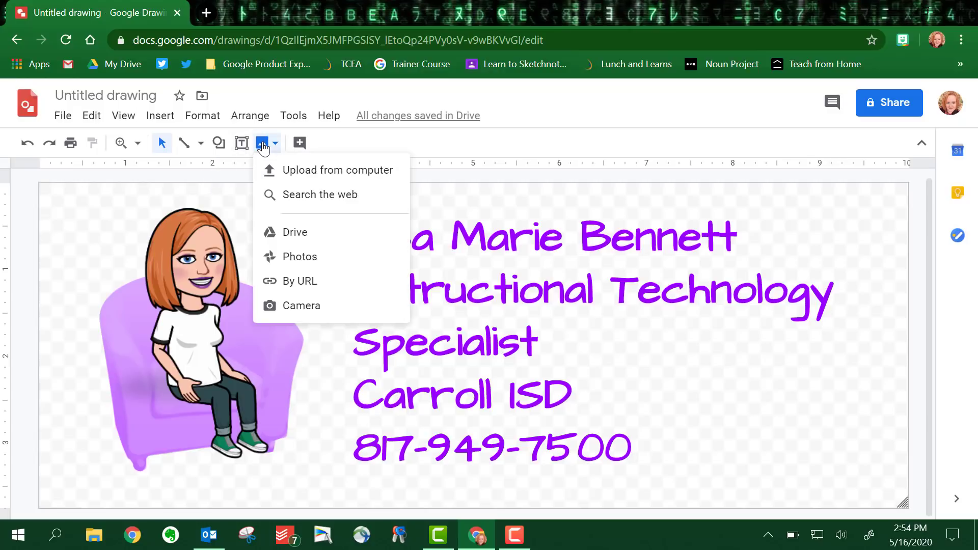
{"action": "left_click", "coordinate": [283, 194]}
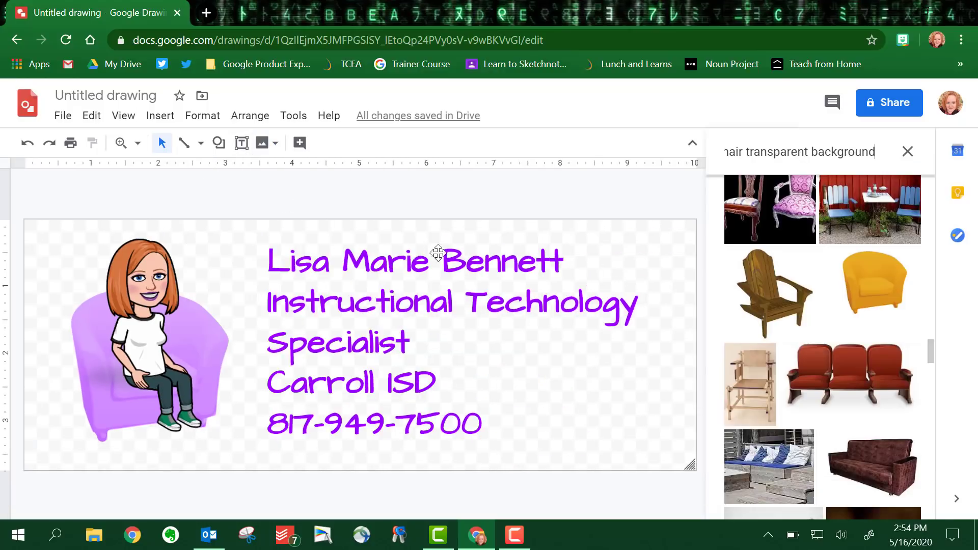
{"action": "double_click", "coordinate": [737, 151]}
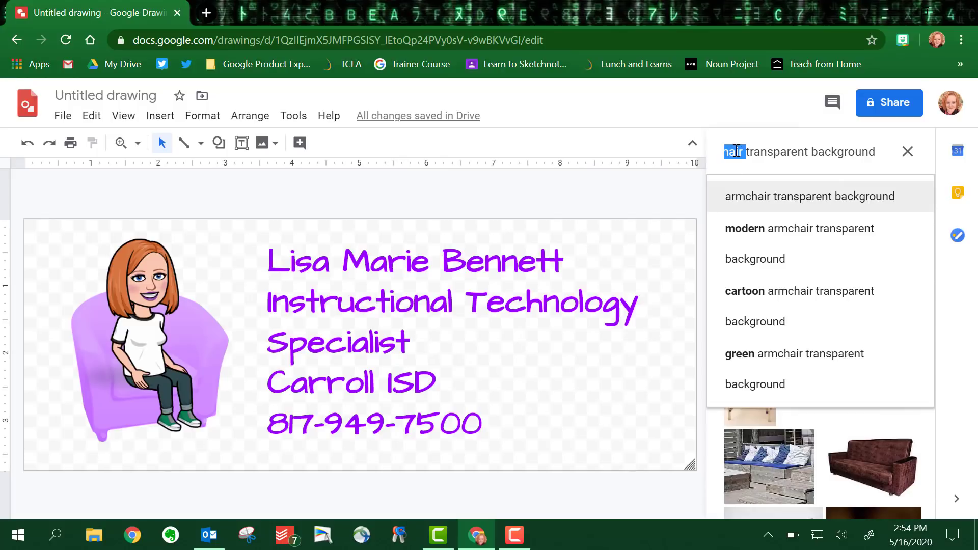
{"action": "type", "text": "la"}
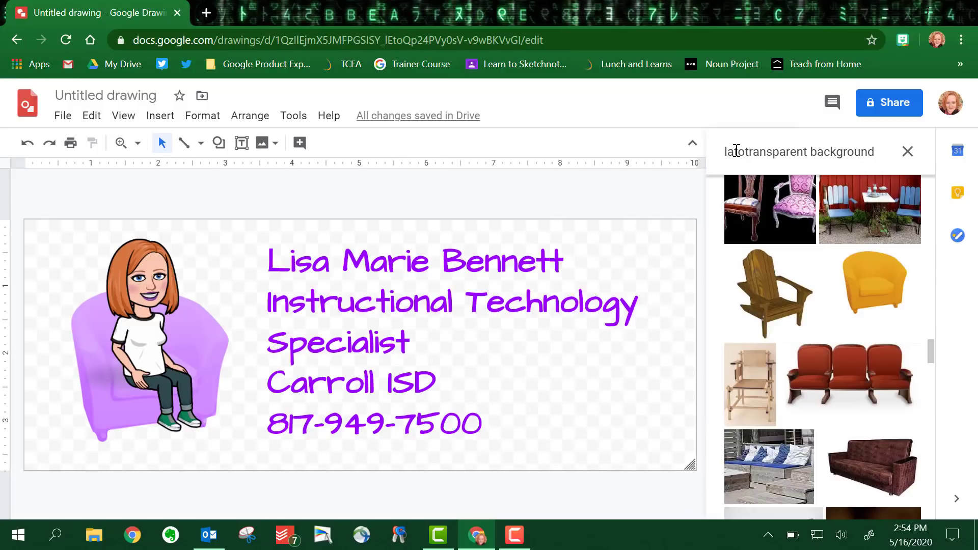
{"action": "type", "text": "ptop"}
{"action": "key", "text": "Return"}
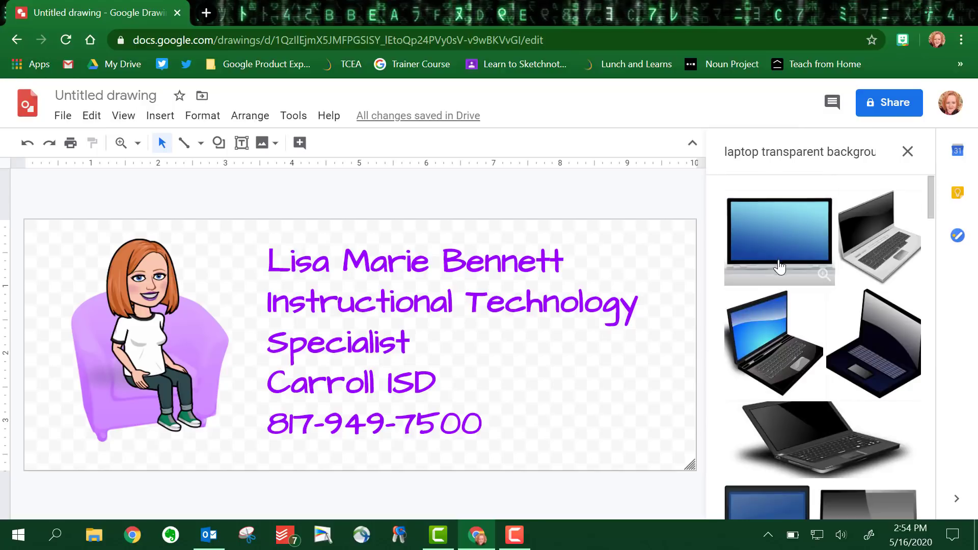
{"action": "left_click", "coordinate": [777, 349]}
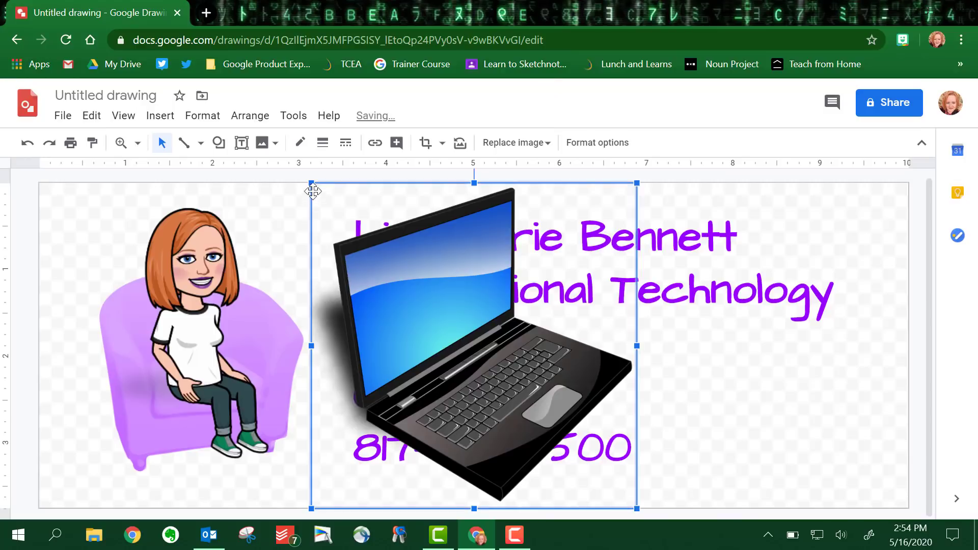
- Shrink the laptop onto the Bitmoji's lap and flip it horizontally
{"action": "left_click_drag", "start_coordinate": [312, 183], "coordinate": [427, 313]}
{"action": "left_click_drag", "start_coordinate": [521, 392], "coordinate": [242, 363]}
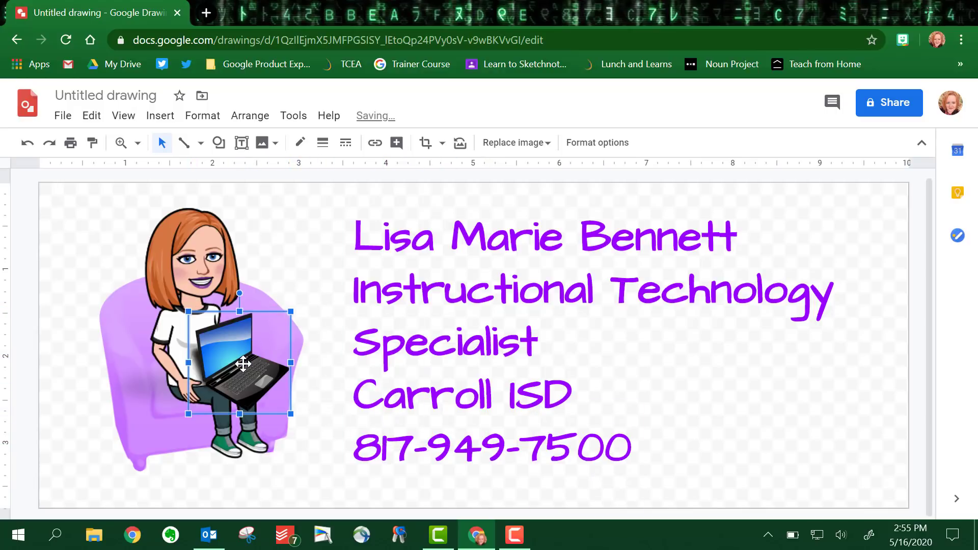
{"action": "right_click", "coordinate": [243, 363]}
{"action": "mouse_move", "coordinate": [280, 339]}
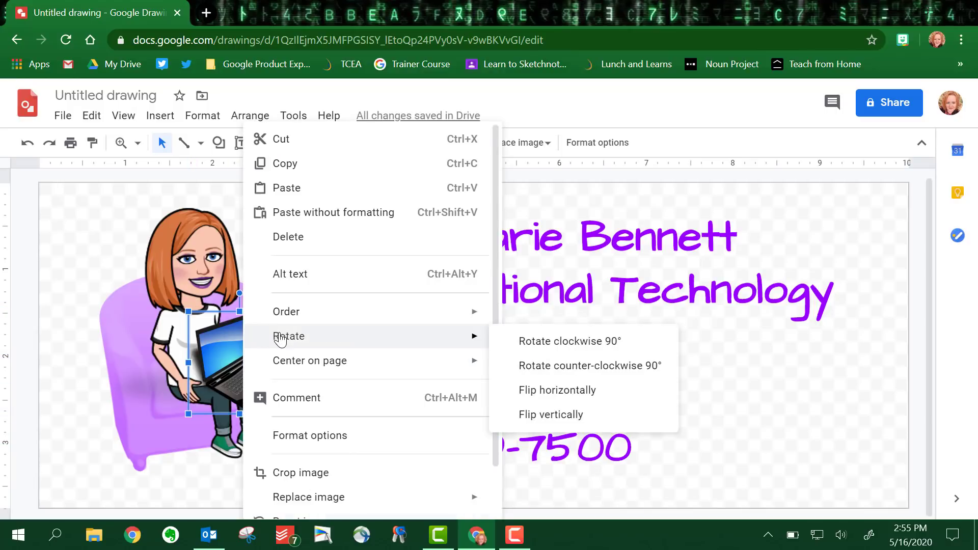
{"action": "left_click", "coordinate": [553, 391]}
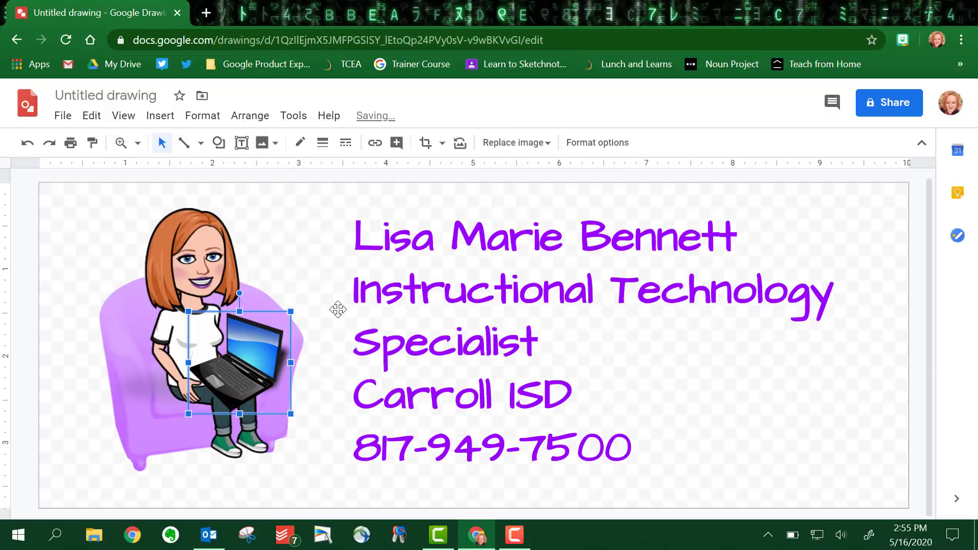
{"action": "left_click", "coordinate": [44, 357]}
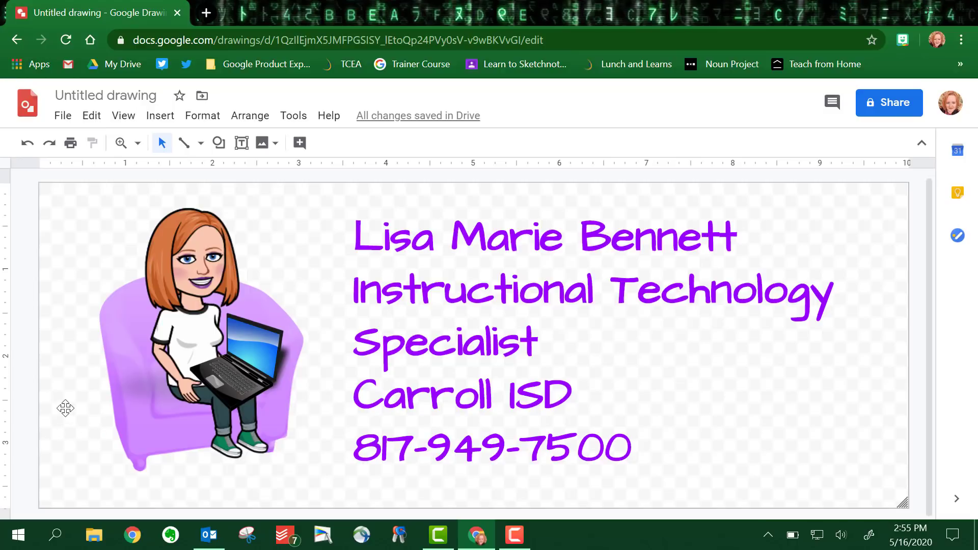
- Title the drawing 'bitmoji email signature' and download it as a JPEG image
{"action": "left_click", "coordinate": [83, 95]}
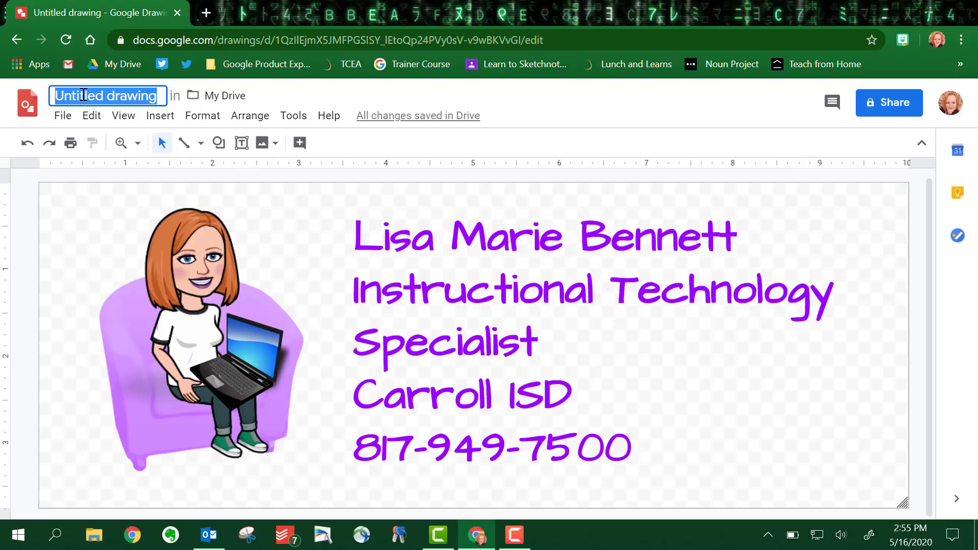
{"action": "type", "text": "bitmoj"}
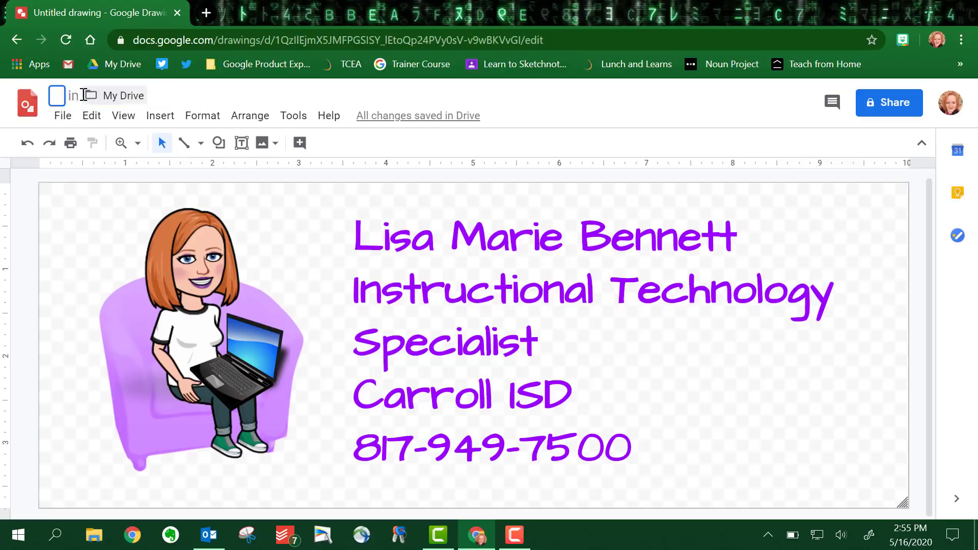
{"action": "type", "text": "i email signature"}
{"action": "key", "text": "Return"}
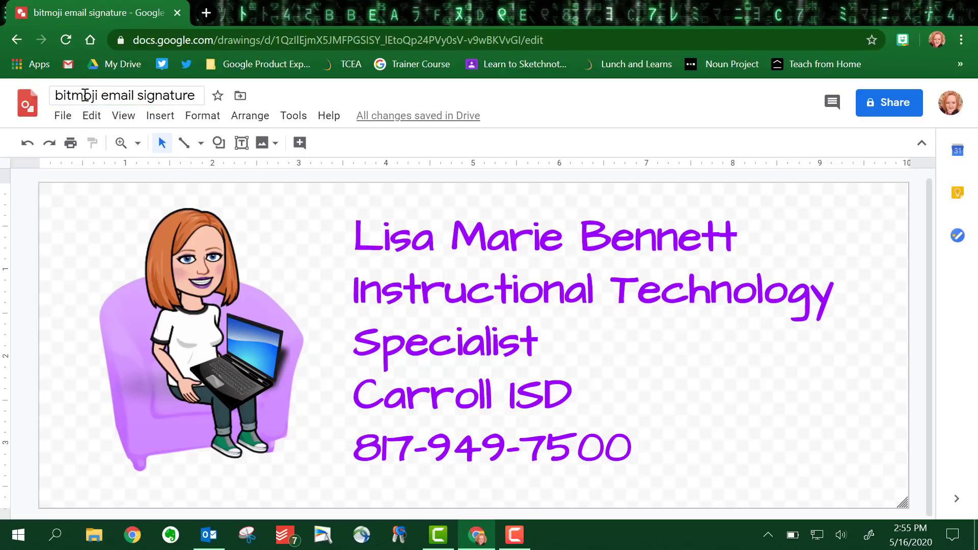
{"action": "left_click", "coordinate": [62, 116]}
{"action": "mouse_move", "coordinate": [84, 275]}
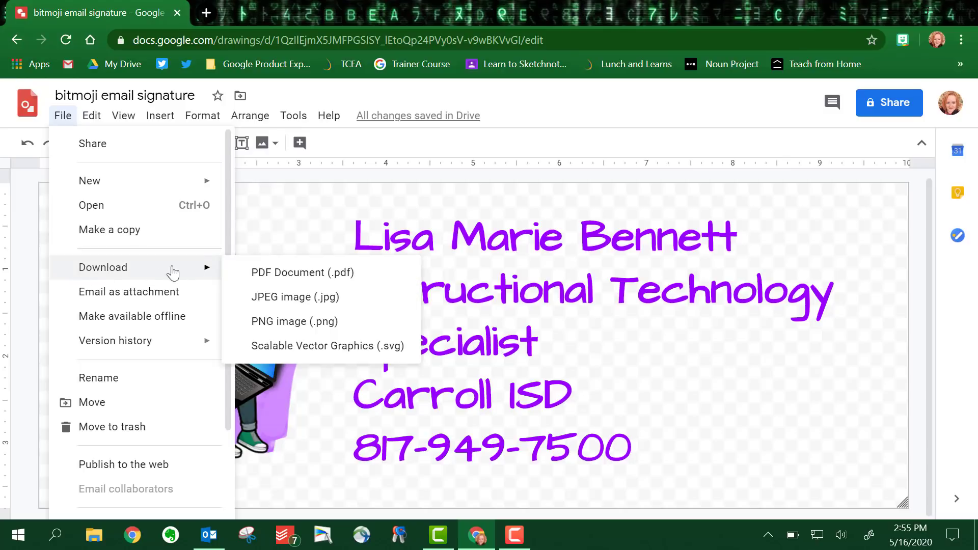
{"action": "left_click", "coordinate": [276, 301]}
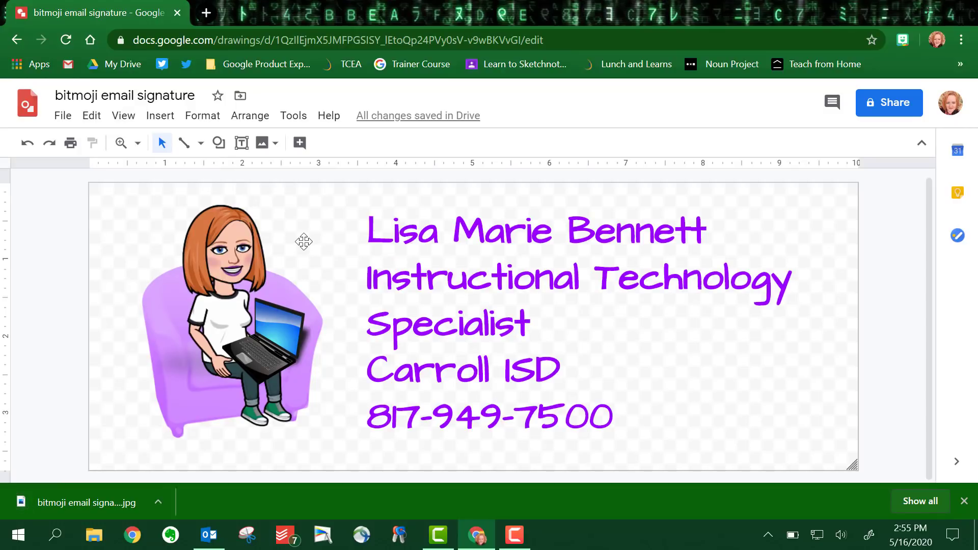
- In Outlook, start a new email and show the Insert > Signature drop-down list
{"action": "left_click", "coordinate": [209, 537]}
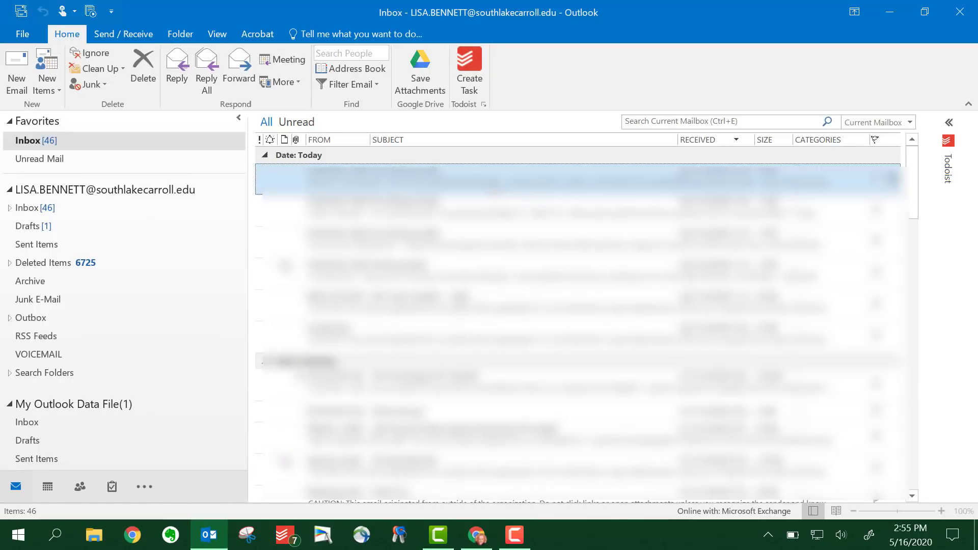
{"action": "left_click", "coordinate": [16, 83]}
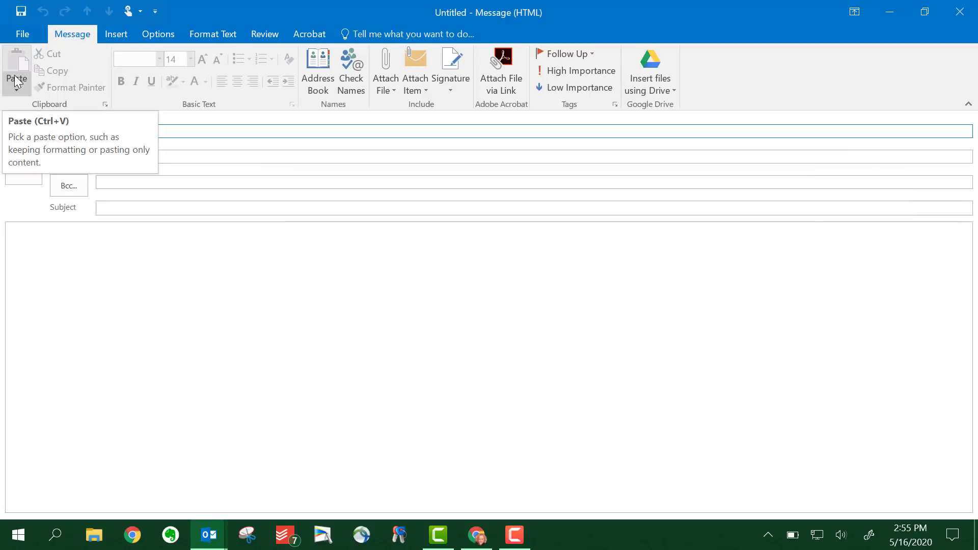
{"action": "left_click", "coordinate": [113, 34]}
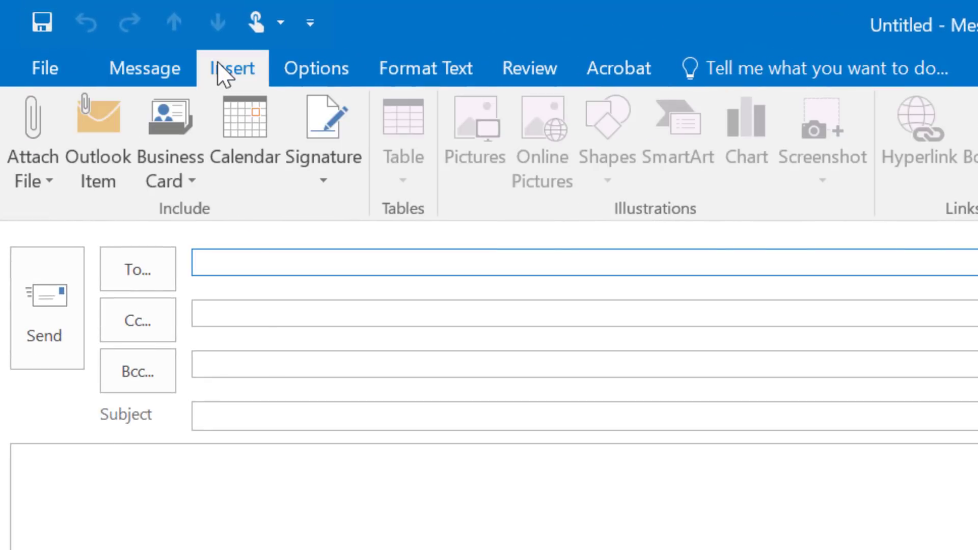
{"action": "left_click", "coordinate": [317, 193]}
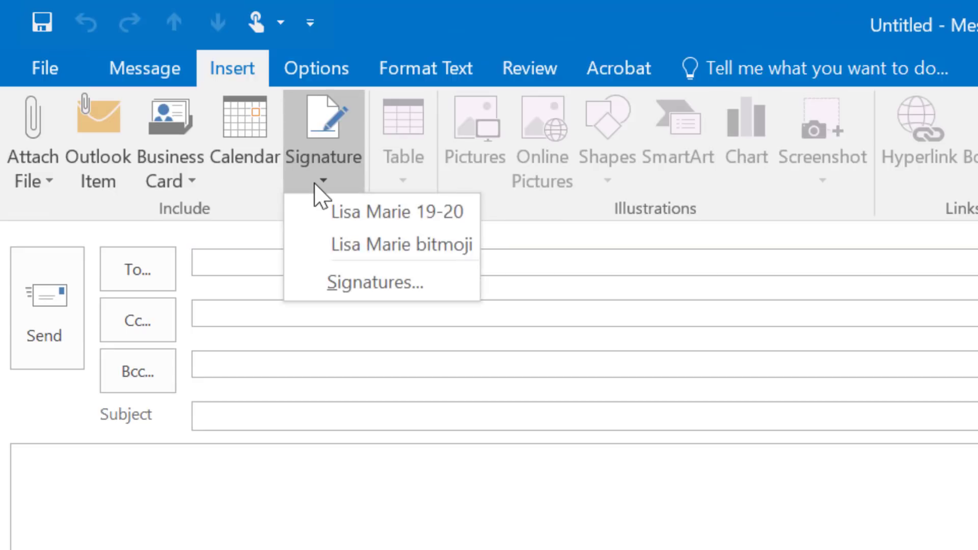
- Create a new Outlook signature named 'signature for screenscast' and start editing its empty body
{"action": "left_click", "coordinate": [439, 295]}
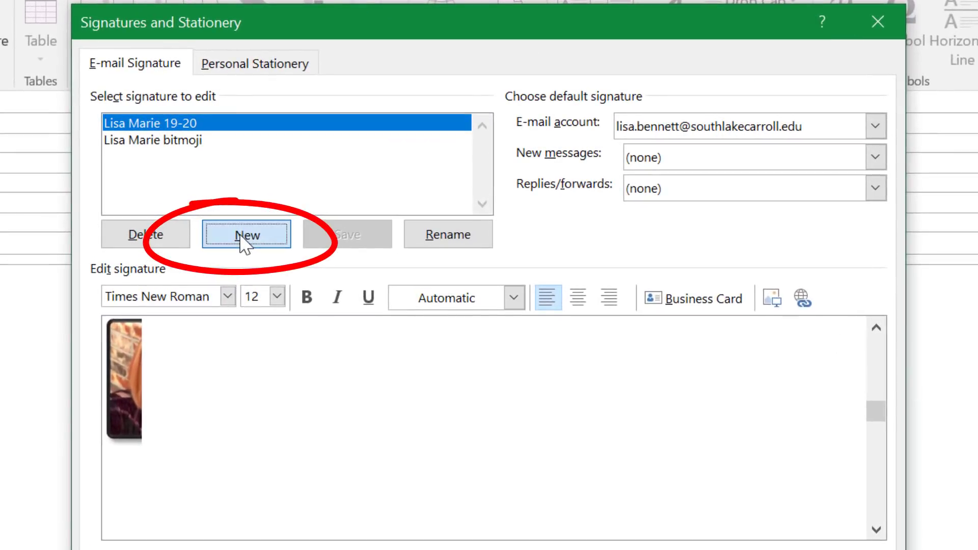
{"action": "left_click", "coordinate": [332, 208]}
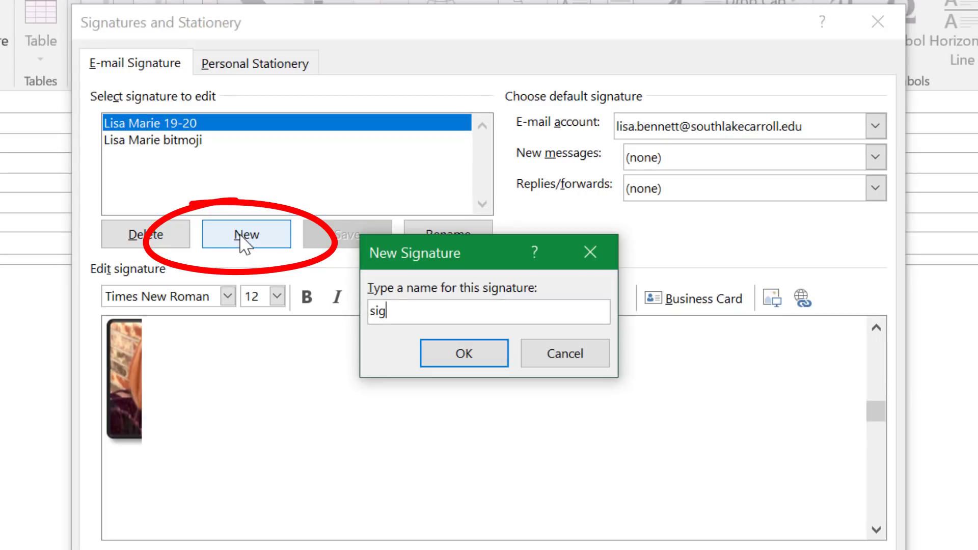
{"action": "type", "text": "signature for "}
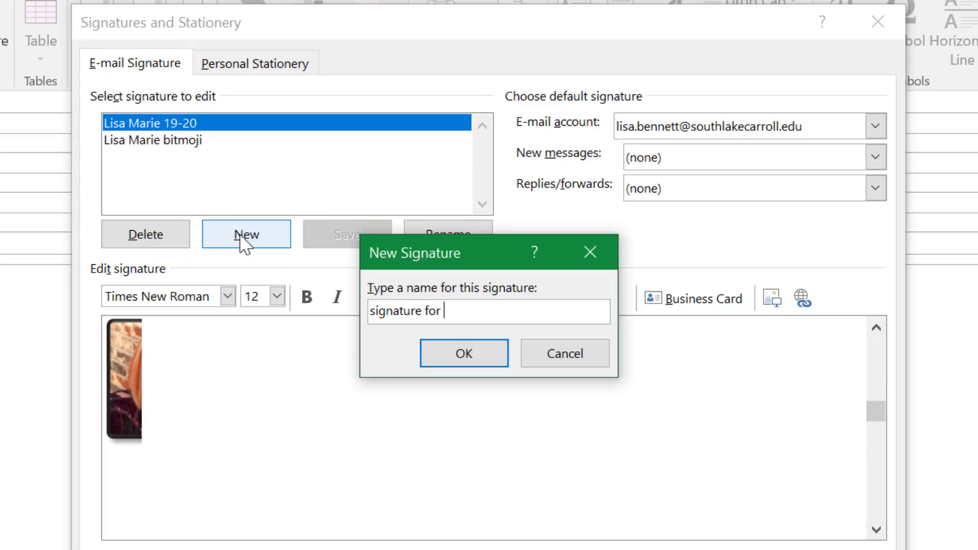
{"action": "type", "text": "screenscast"}
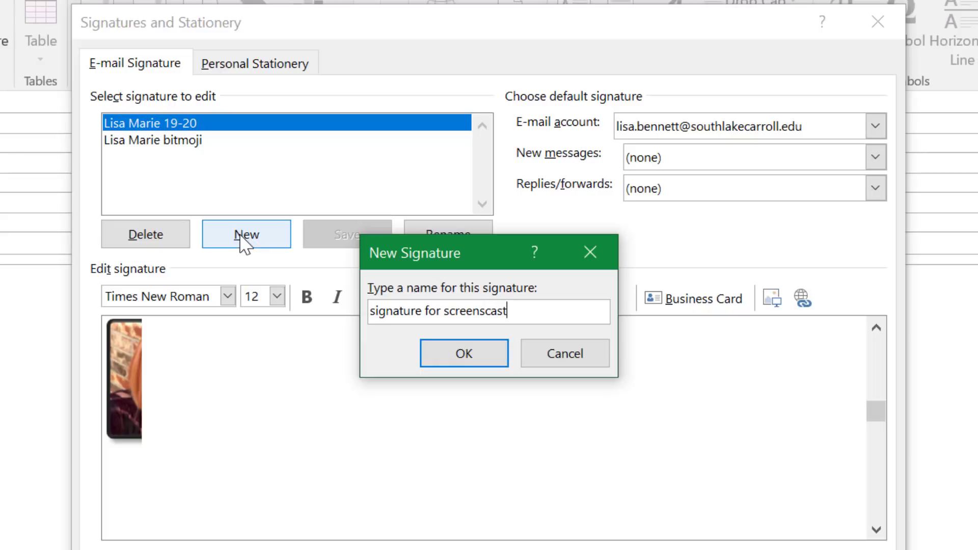
{"action": "left_click", "coordinate": [450, 359]}
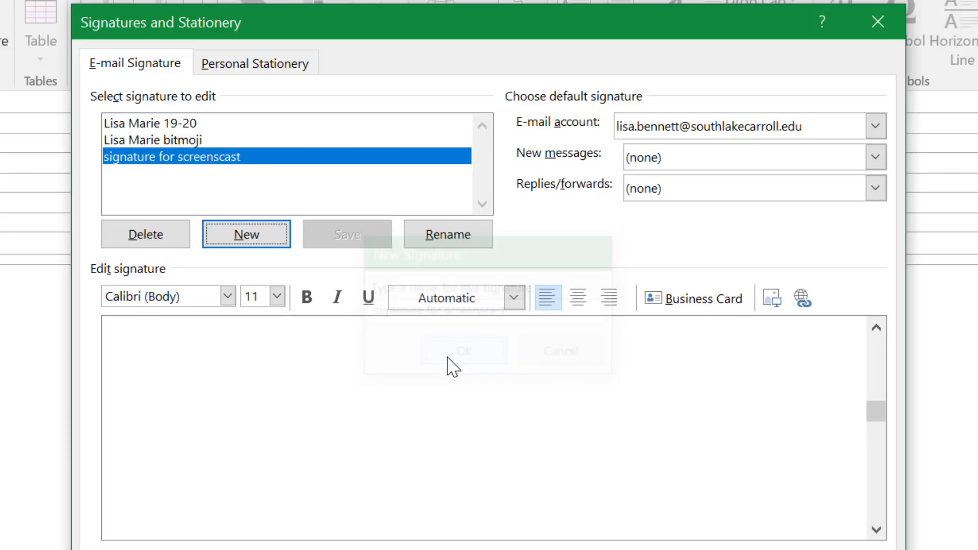
{"action": "left_click", "coordinate": [134, 344]}
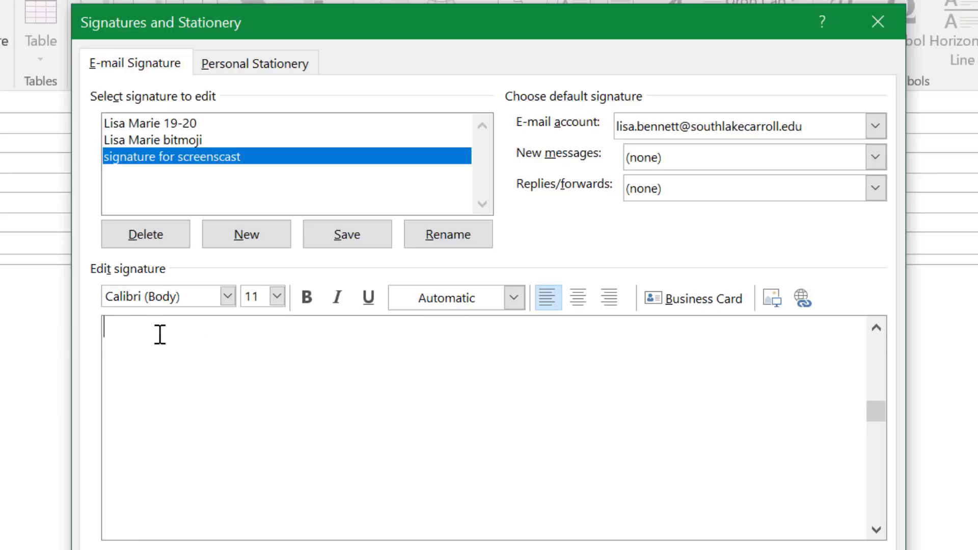
- Insert the 'bitmoji email signature (1)' image from Downloads into the new signature
{"action": "left_click", "coordinate": [773, 299]}
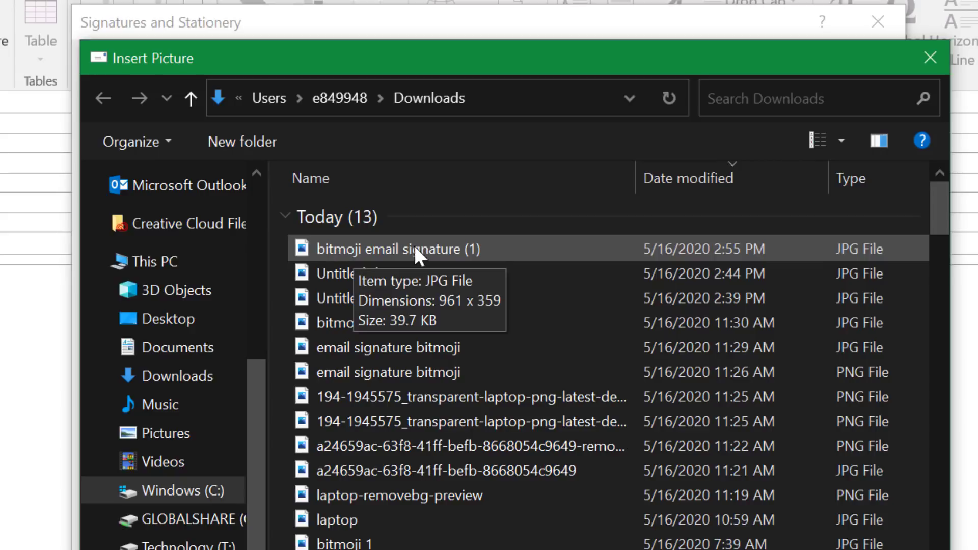
{"action": "left_click", "coordinate": [429, 243]}
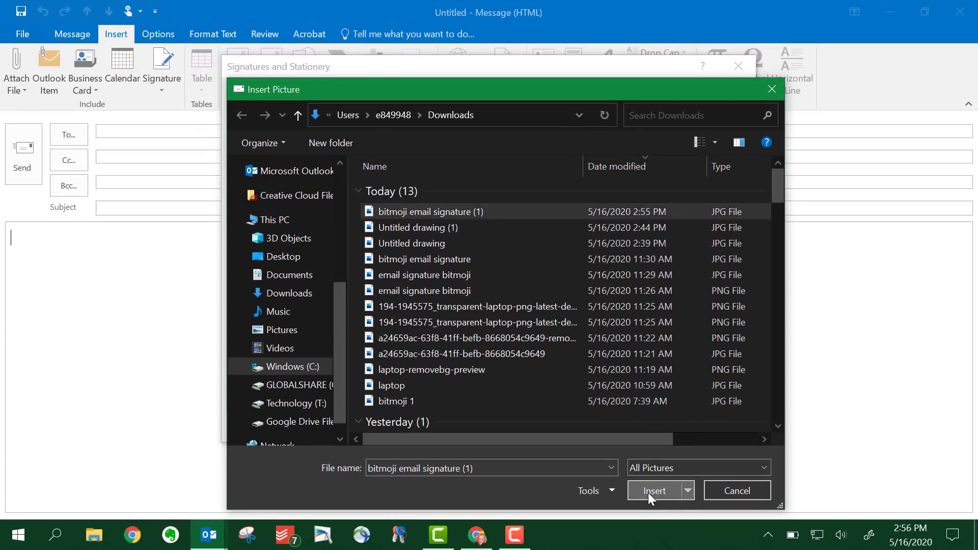
{"action": "left_click", "coordinate": [651, 494]}
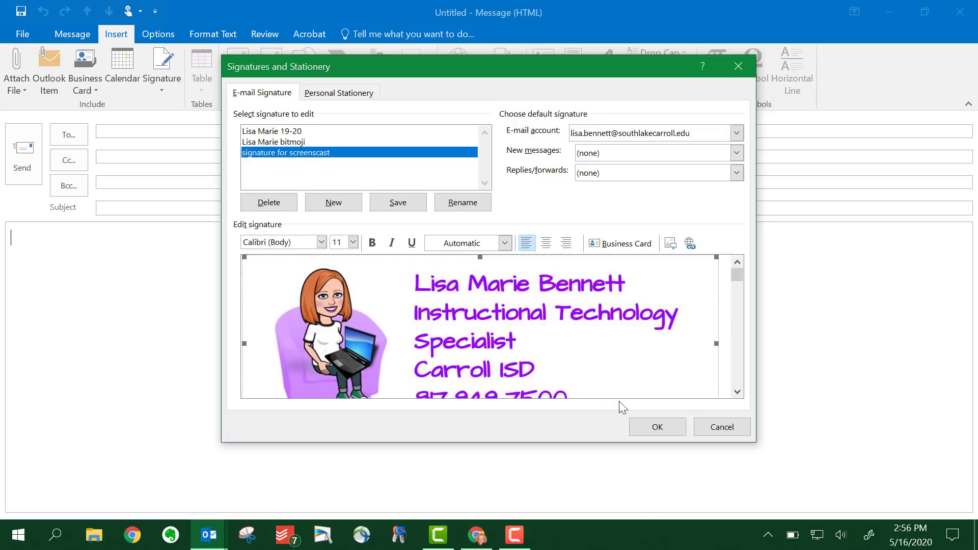
- Save the signature, make 'signature for screenscast' the new-message default, and close the blank message
{"action": "left_click", "coordinate": [658, 429]}
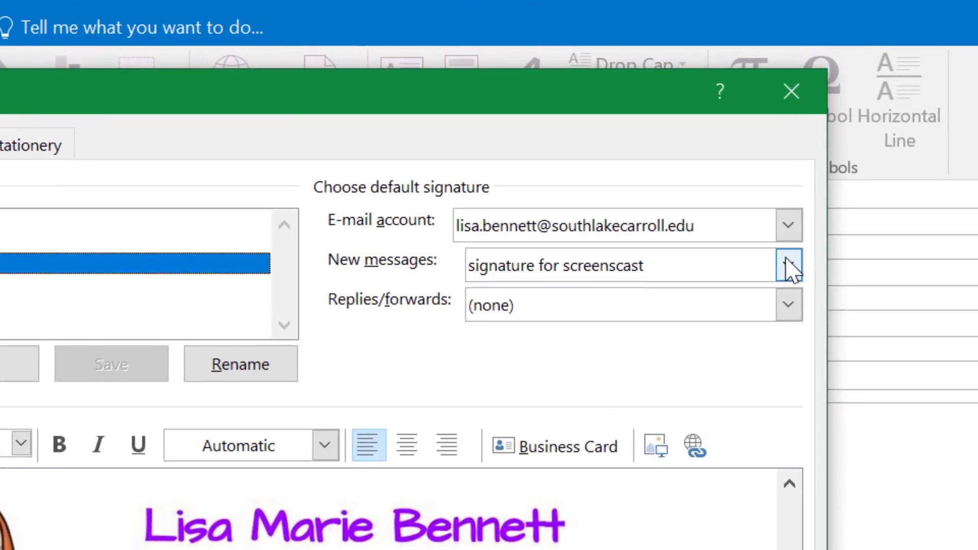
{"action": "left_click", "coordinate": [737, 153]}
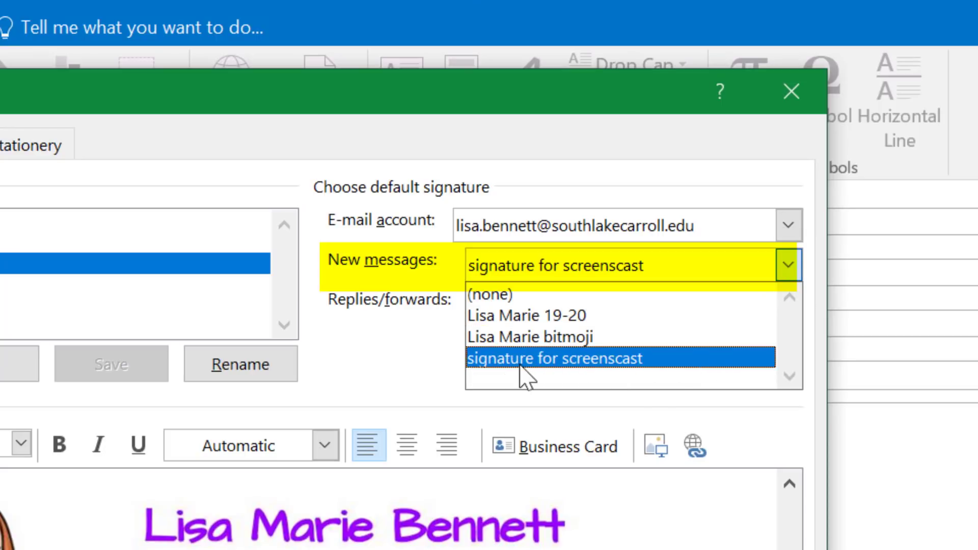
{"action": "left_click", "coordinate": [483, 360]}
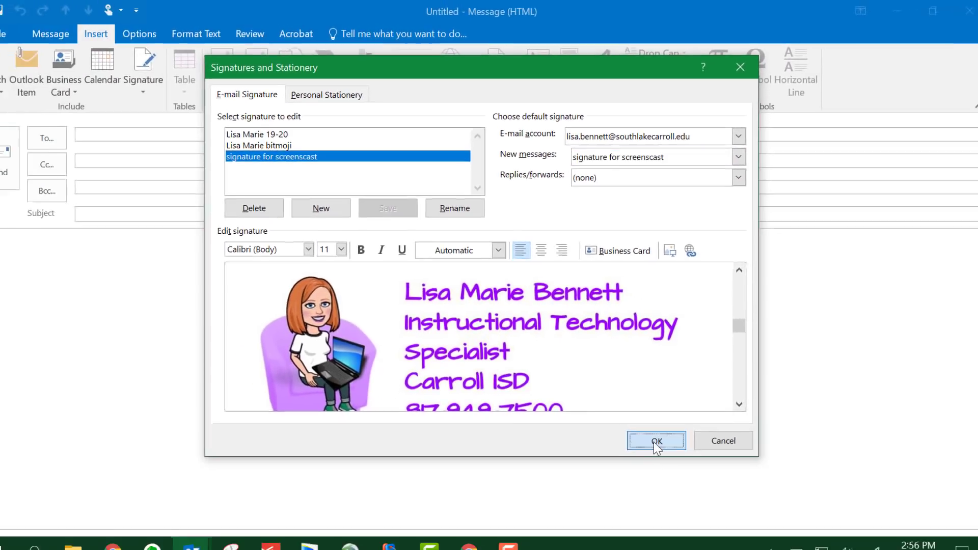
{"action": "left_click", "coordinate": [654, 442]}
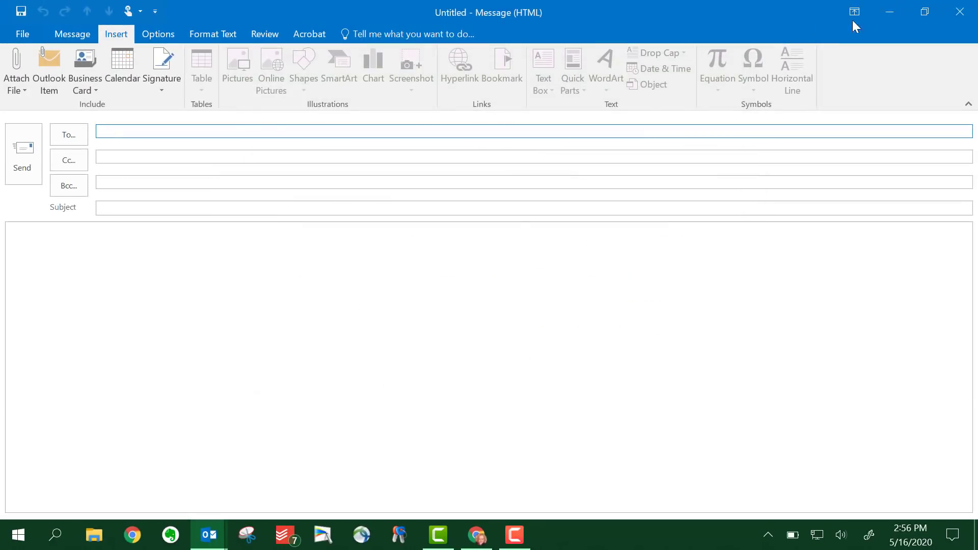
{"action": "left_click", "coordinate": [961, 14]}
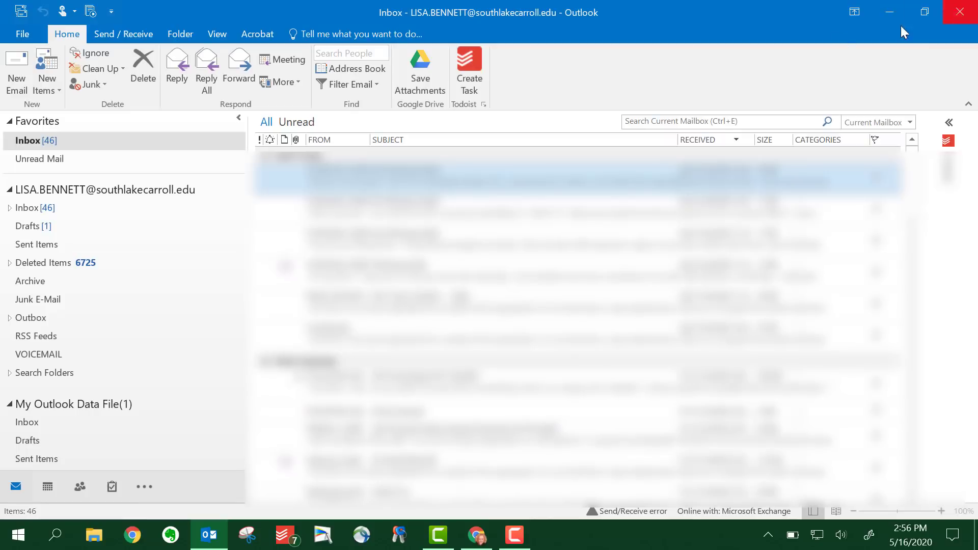
- Open a new Outlook message to confirm the bitmoji signature appears, then return to Chrome
{"action": "left_click", "coordinate": [17, 74]}
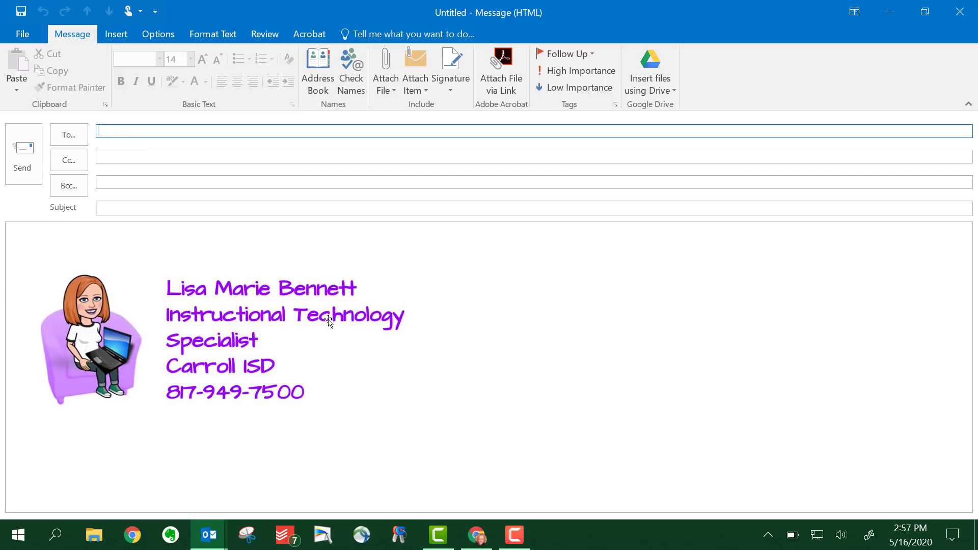
{"action": "left_click", "coordinate": [488, 539]}
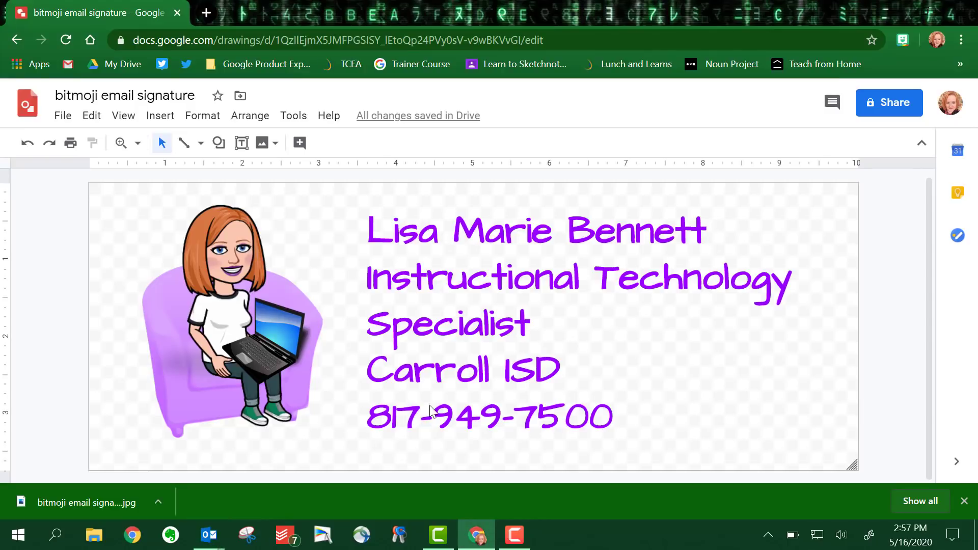
- Open Gmail's full settings and scroll the General tab down to the Signature section
{"action": "left_click", "coordinate": [69, 66]}
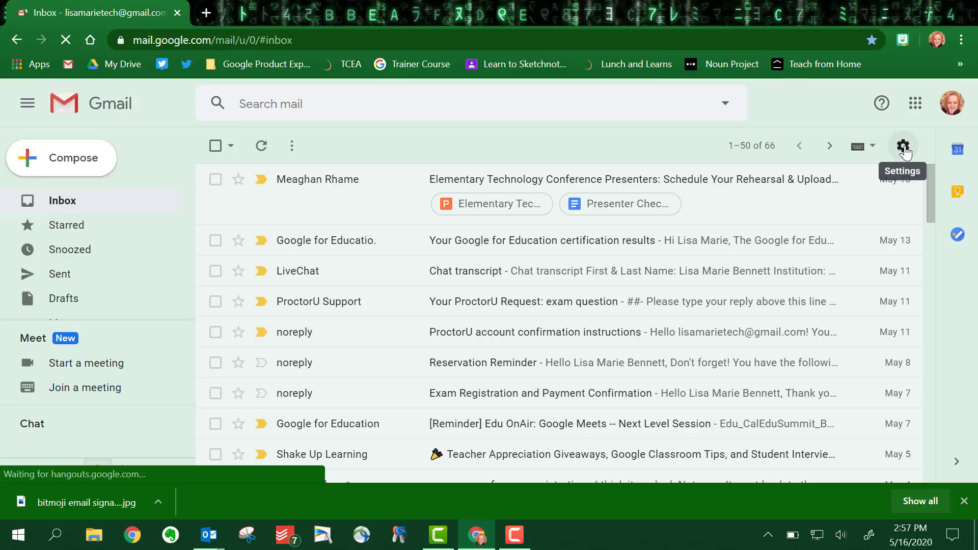
{"action": "left_click", "coordinate": [903, 147]}
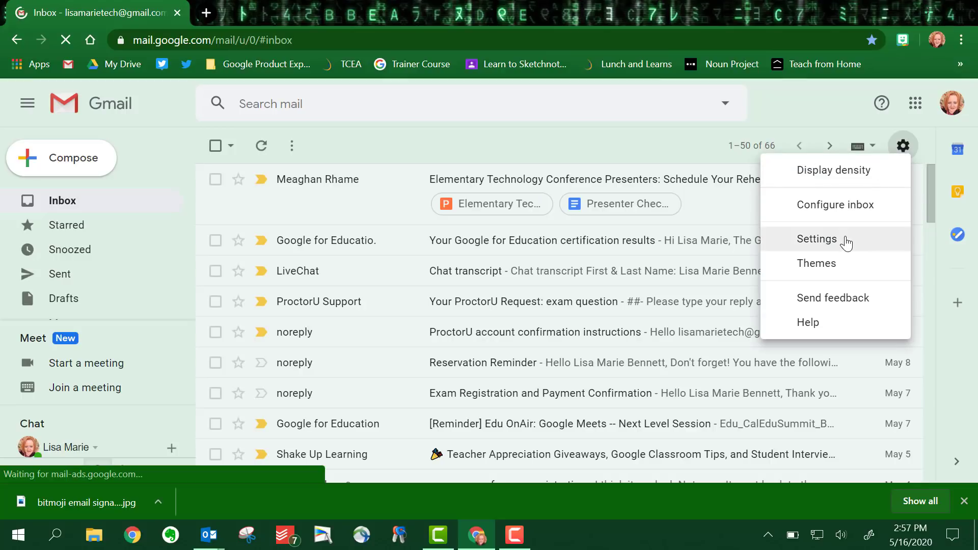
{"action": "left_click", "coordinate": [846, 241]}
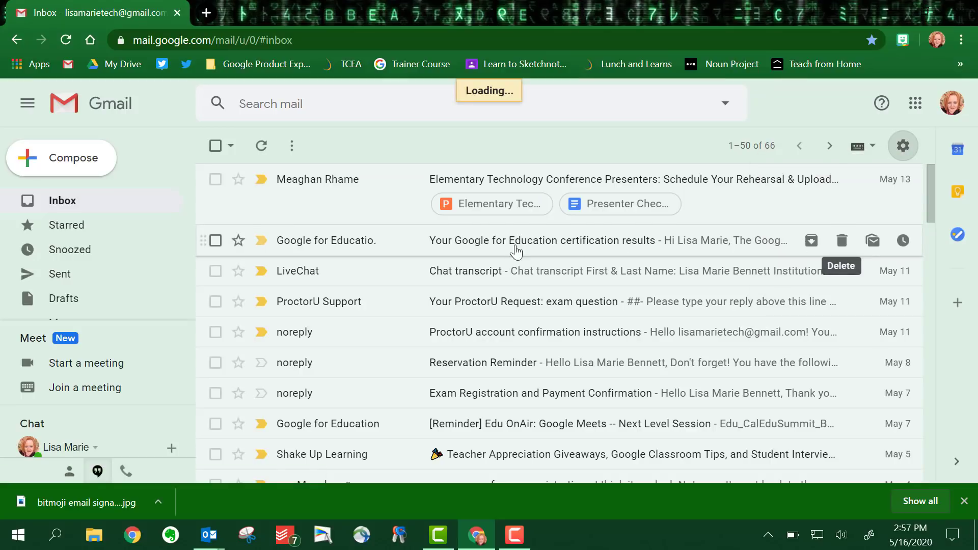
{"action": "scroll", "coordinate": [455, 288], "scroll_direction": "down", "scroll_amount": 20}
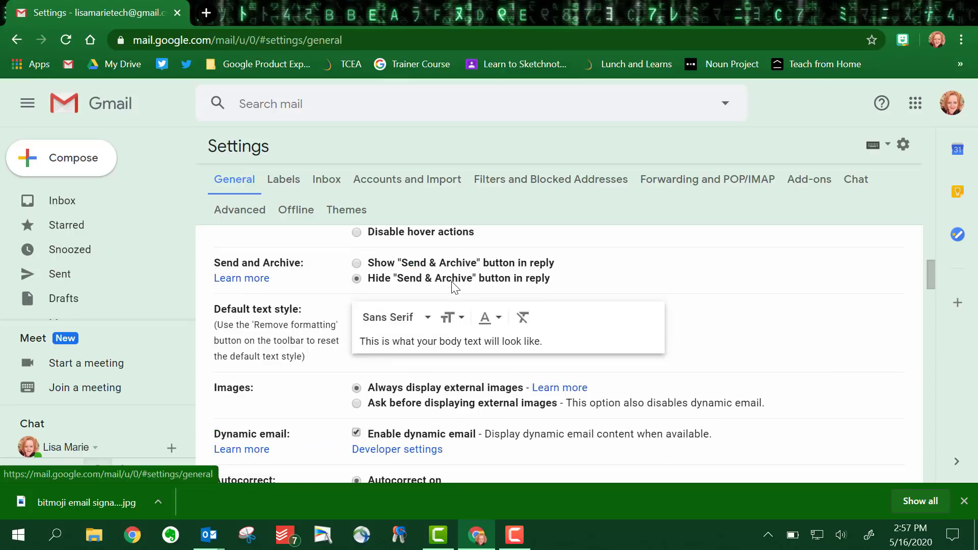
{"action": "scroll", "coordinate": [455, 288], "scroll_direction": "up", "scroll_amount": 5}
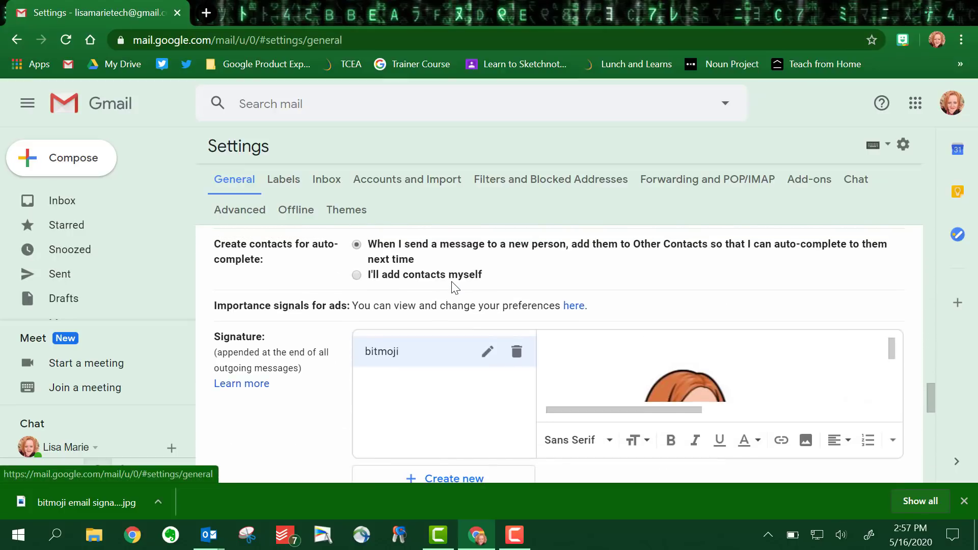
{"action": "scroll", "coordinate": [331, 324], "scroll_direction": "down", "scroll_amount": 2}
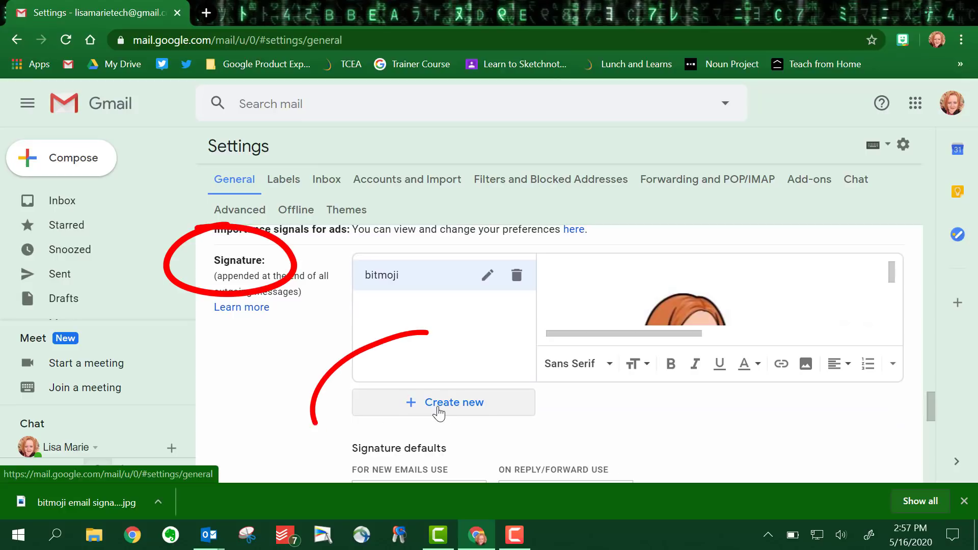
- Create a new Gmail signature named 'bitmoji for screencast'
{"action": "left_click", "coordinate": [432, 403]}
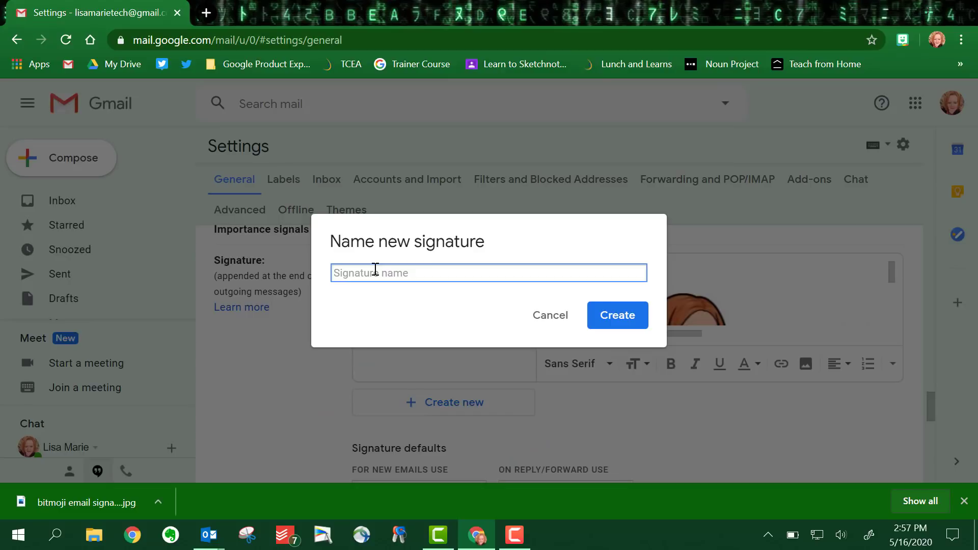
{"action": "type", "text": "bitmoji for screencast"}
{"action": "left_click", "coordinate": [604, 313]}
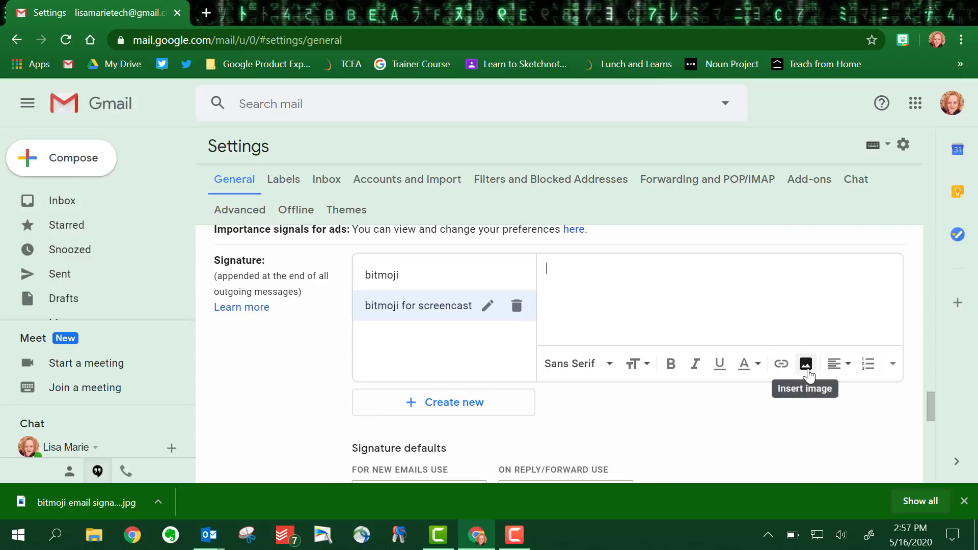
- Upload the 'bitmoji email signature (1)' image from the computer into the new signature
{"action": "left_click", "coordinate": [809, 372]}
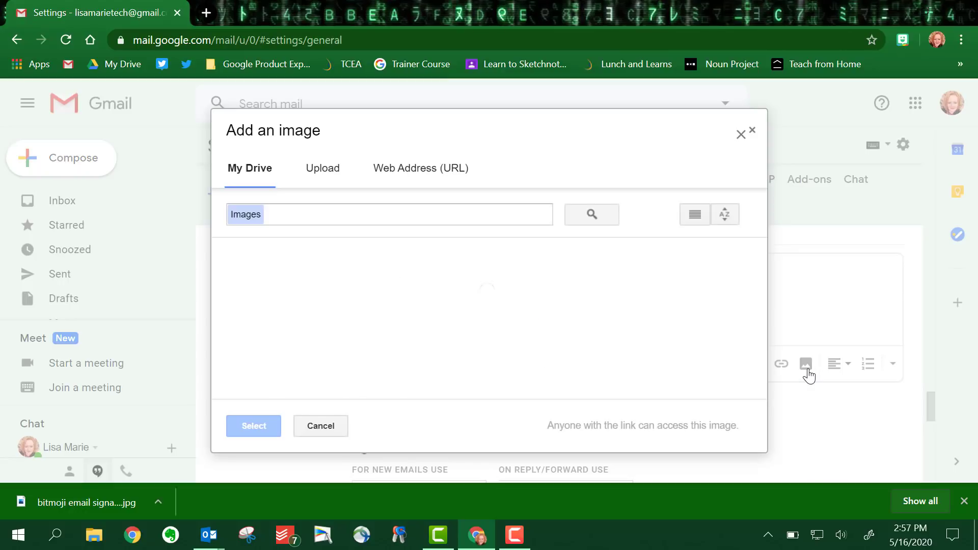
{"action": "left_click", "coordinate": [326, 176]}
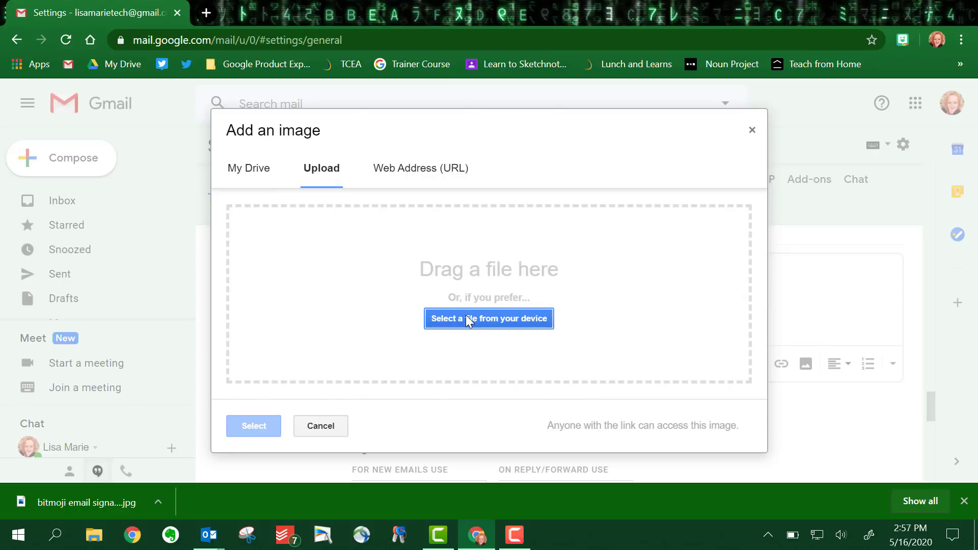
{"action": "left_click", "coordinate": [465, 316]}
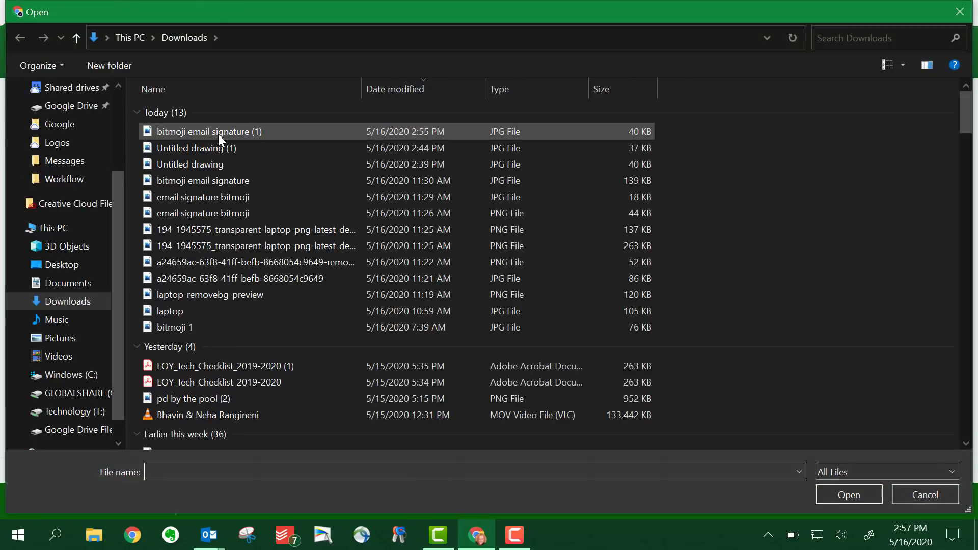
{"action": "double_click", "coordinate": [187, 131]}
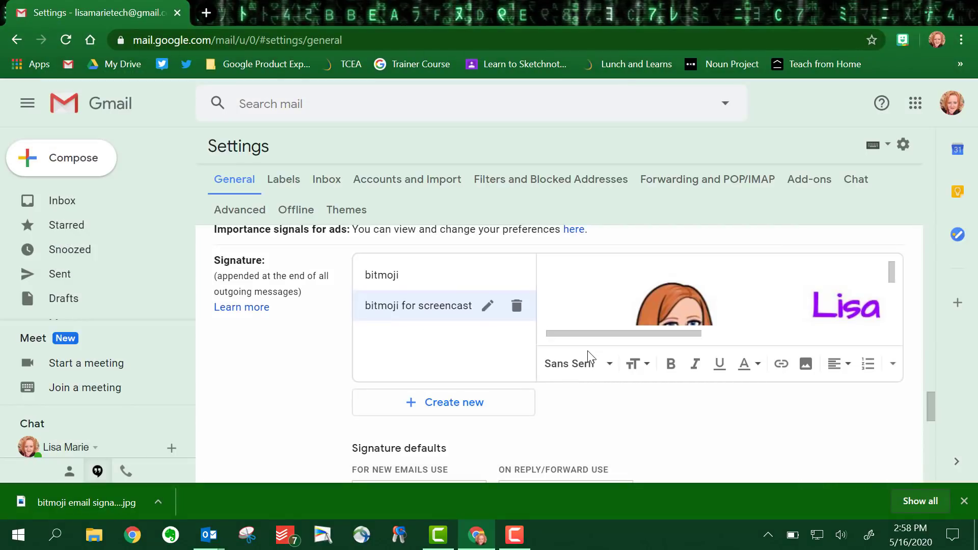
- Make 'bitmoji for screencast' the default signature for new emails and save changes
{"action": "scroll", "coordinate": [611, 393], "scroll_direction": "down", "scroll_amount": 1}
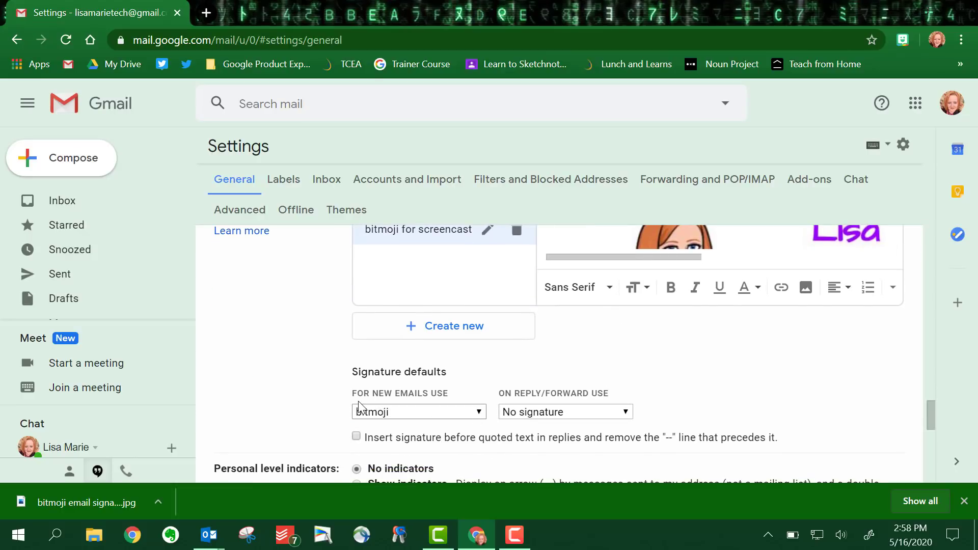
{"action": "left_click", "coordinate": [482, 415]}
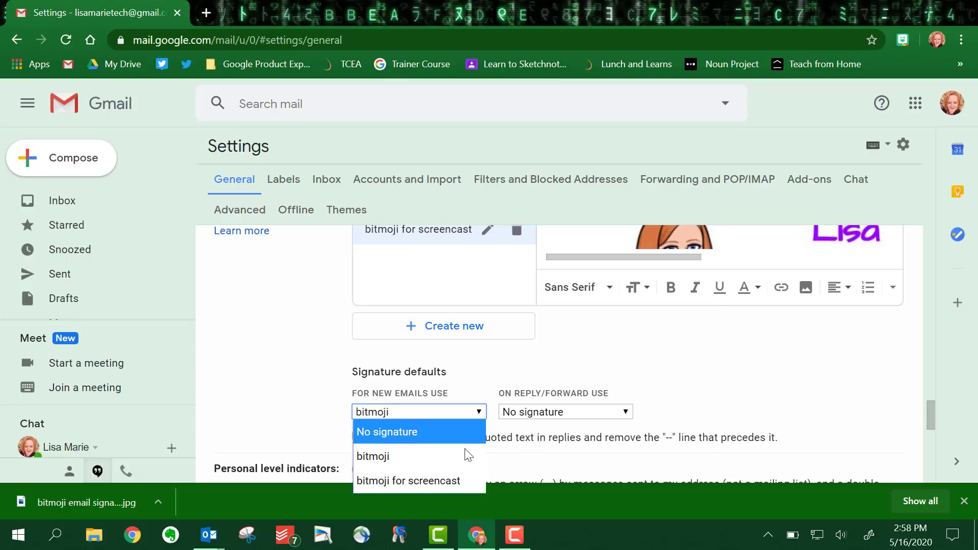
{"action": "left_click", "coordinate": [404, 484]}
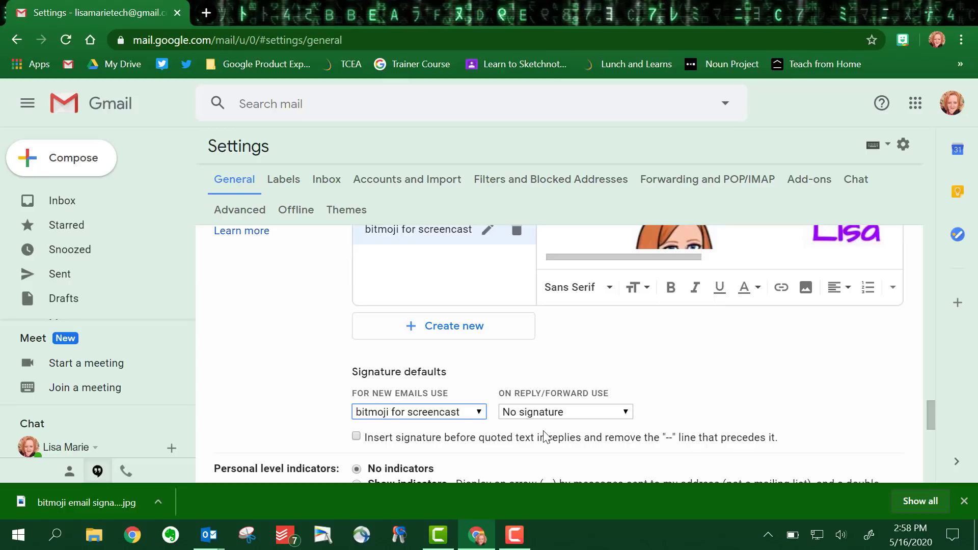
{"action": "scroll", "coordinate": [544, 436], "scroll_direction": "down", "scroll_amount": 10}
{"action": "scroll", "coordinate": [544, 432], "scroll_direction": "down", "scroll_amount": 1}
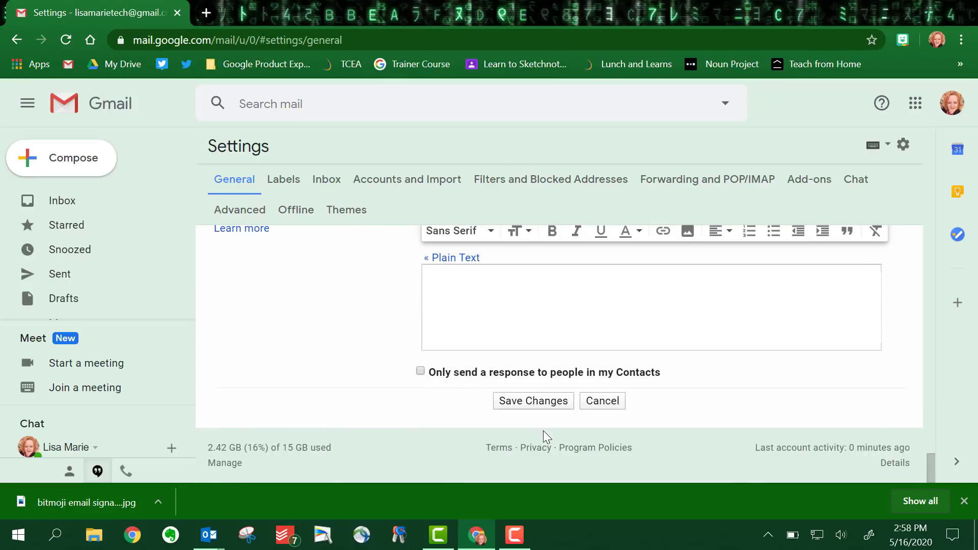
{"action": "left_click", "coordinate": [525, 405]}
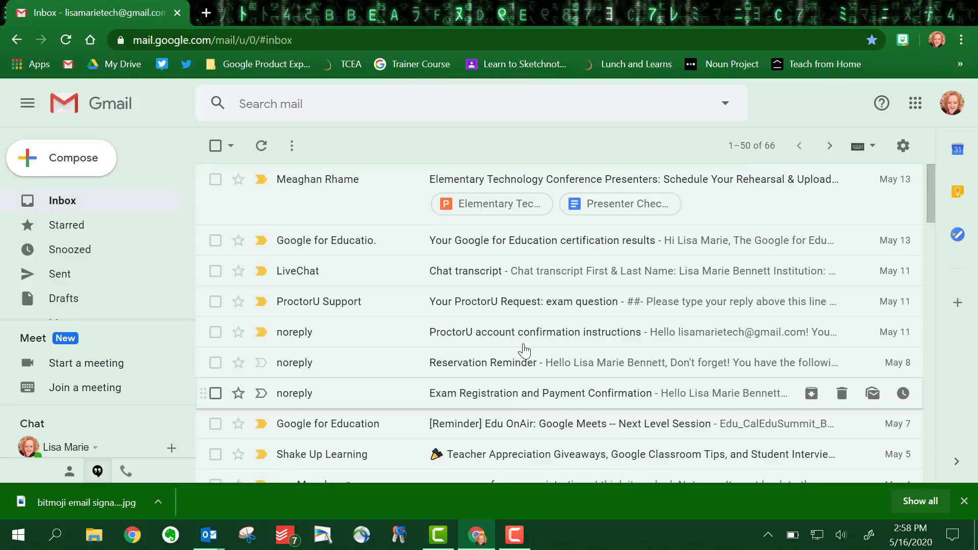
- Compose a test message, shrink its bitmoji signature image, and close it as a draft
{"action": "left_click", "coordinate": [57, 162]}
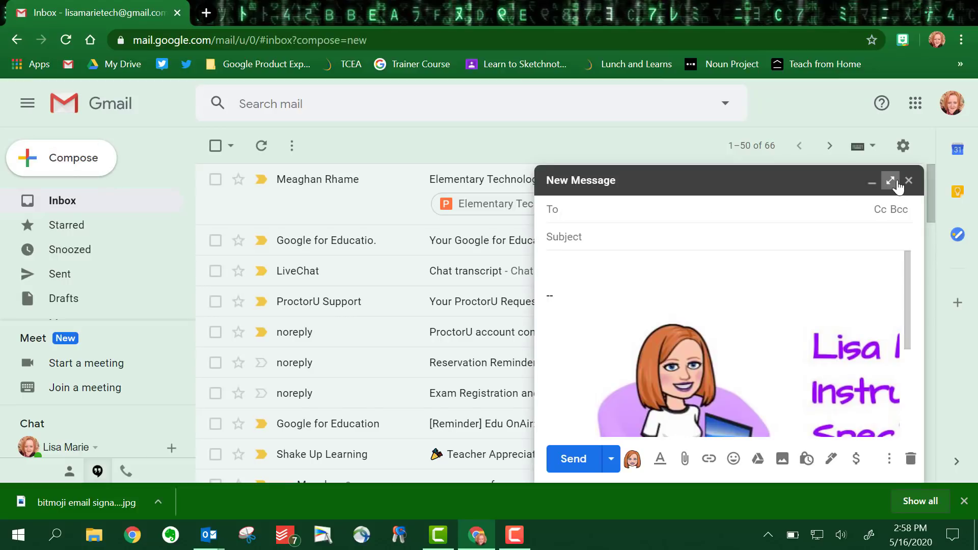
{"action": "left_click", "coordinate": [890, 180]}
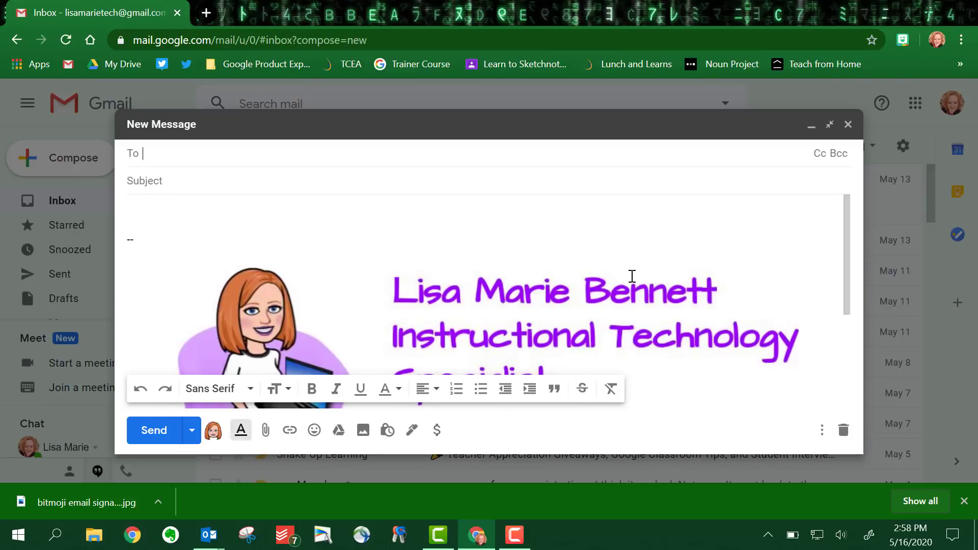
{"action": "left_click", "coordinate": [565, 317]}
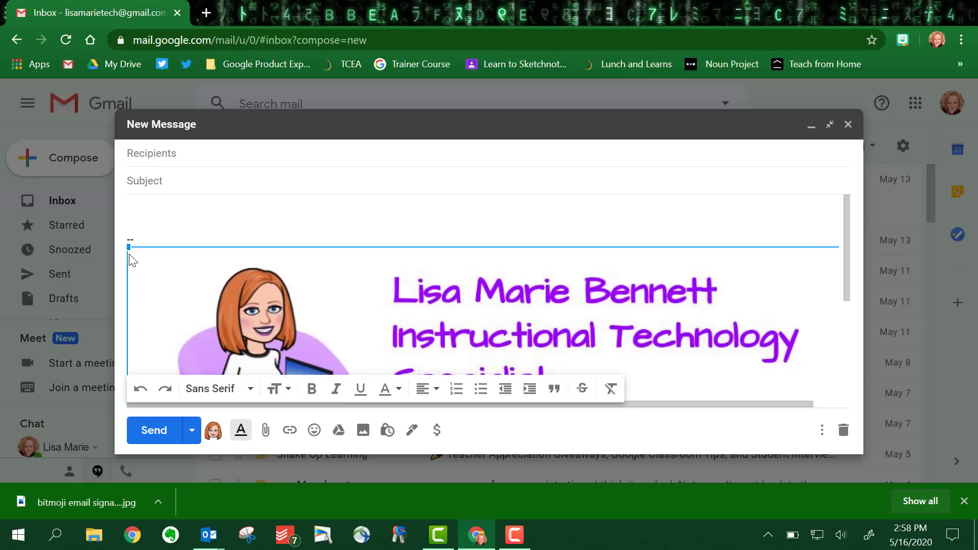
{"action": "mouse_move", "coordinate": [127, 243]}
{"action": "left_mouse_down"}
{"action": "mouse_move", "coordinate": [171, 286]}
{"action": "mouse_move", "coordinate": [327, 324]}
{"action": "mouse_move", "coordinate": [350, 391]}
{"action": "left_mouse_up"}
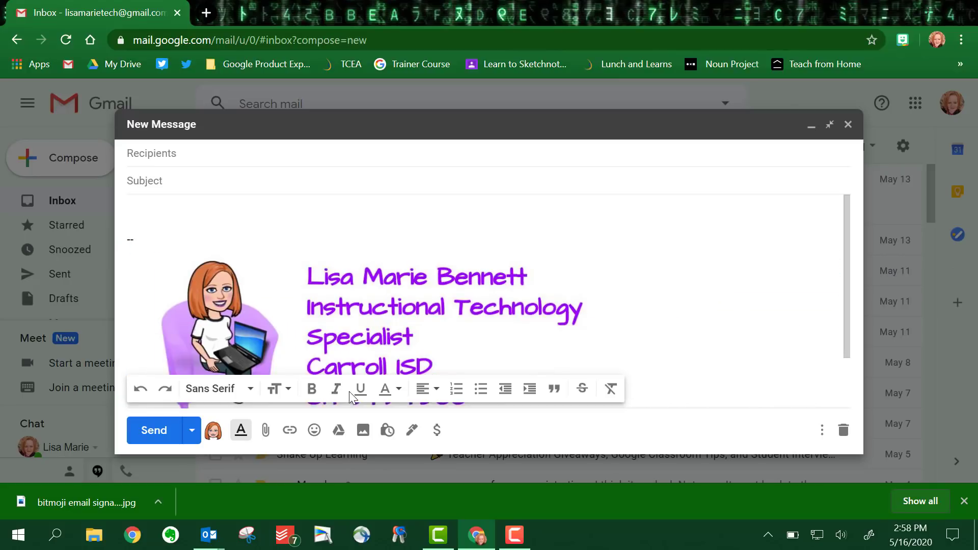
{"action": "left_click", "coordinate": [848, 125]}
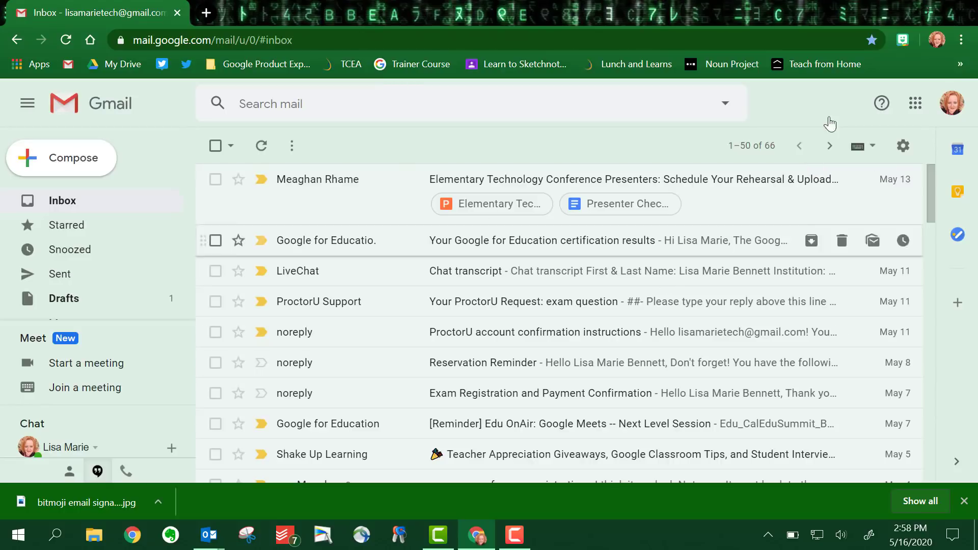
- Reopen Gmail settings and select the 'bitmoji for screencast' signature for editing
{"action": "left_click", "coordinate": [903, 146]}
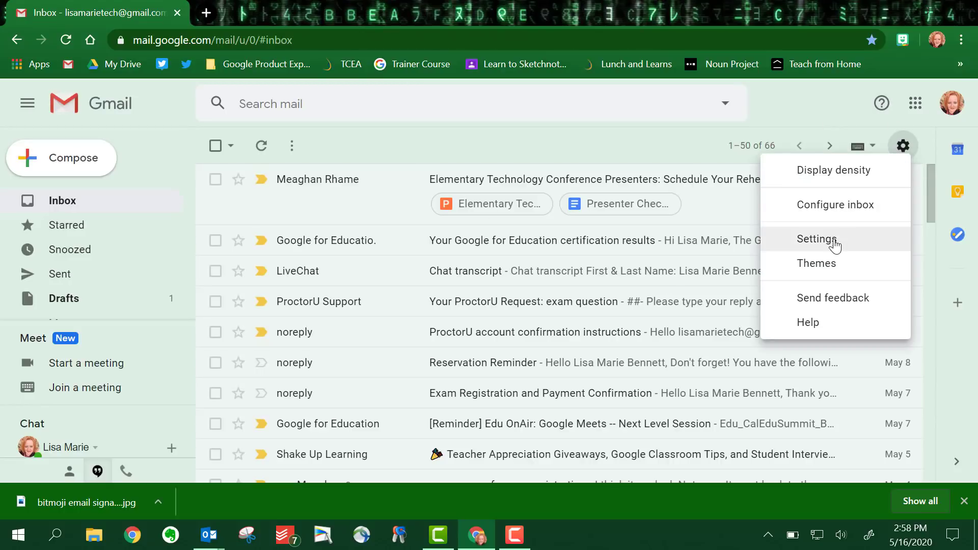
{"action": "left_click", "coordinate": [812, 243]}
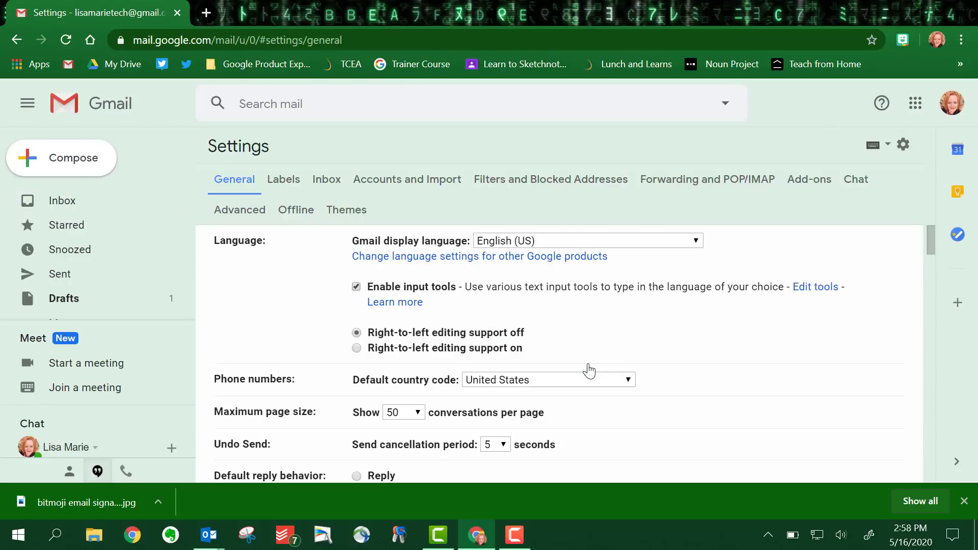
{"action": "scroll", "coordinate": [428, 355], "scroll_direction": "down", "scroll_amount": 20}
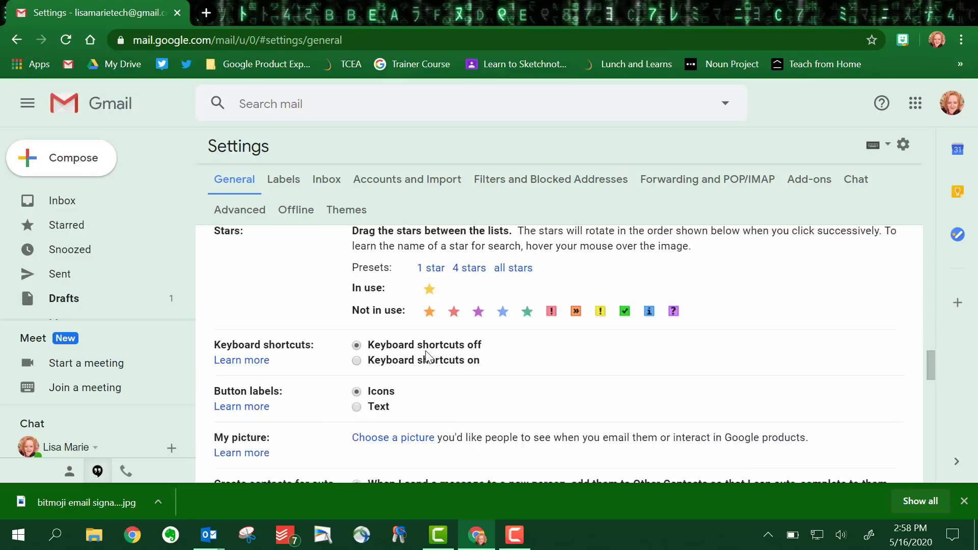
{"action": "scroll", "coordinate": [429, 355], "scroll_direction": "down", "scroll_amount": 3}
{"action": "left_click", "coordinate": [416, 320]}
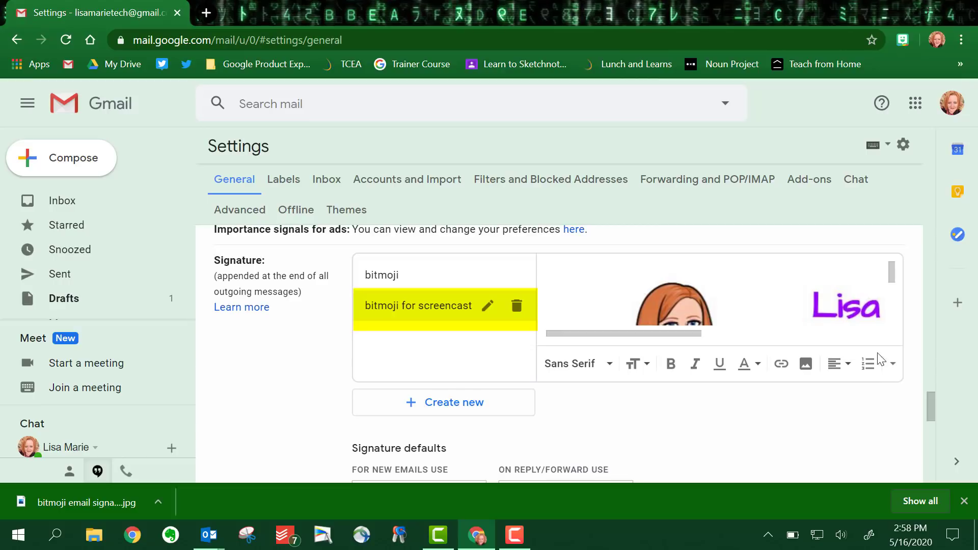
- Set the signature image size to Large and save changes
{"action": "left_click", "coordinate": [660, 292]}
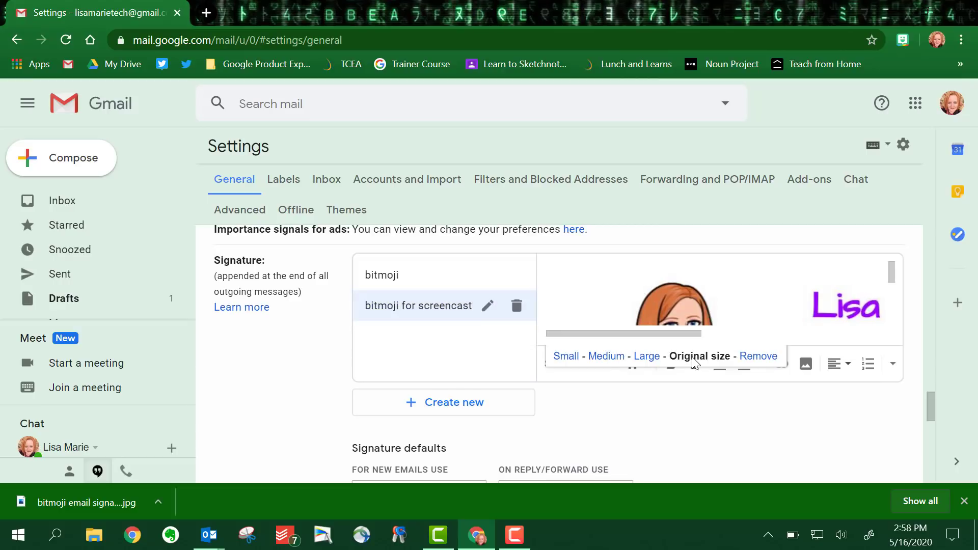
{"action": "left_click", "coordinate": [566, 356]}
{"action": "left_click", "coordinate": [603, 359]}
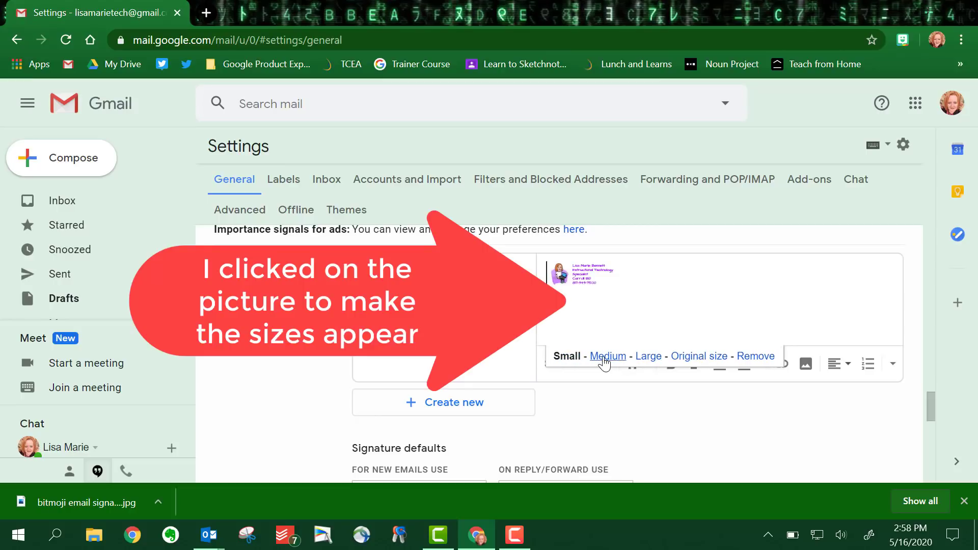
{"action": "left_click", "coordinate": [647, 358]}
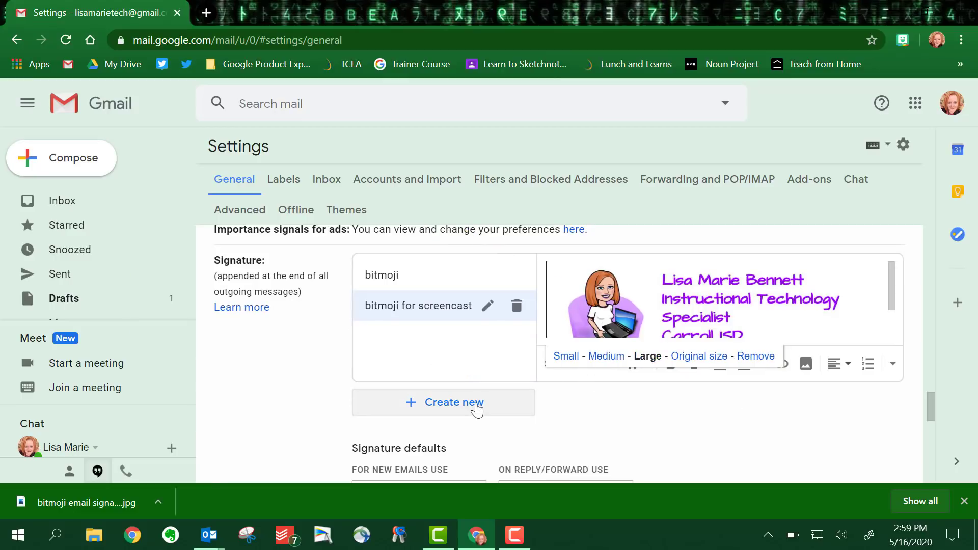
{"action": "scroll", "coordinate": [477, 410], "scroll_direction": "down", "scroll_amount": 10}
{"action": "left_click", "coordinate": [534, 401]}
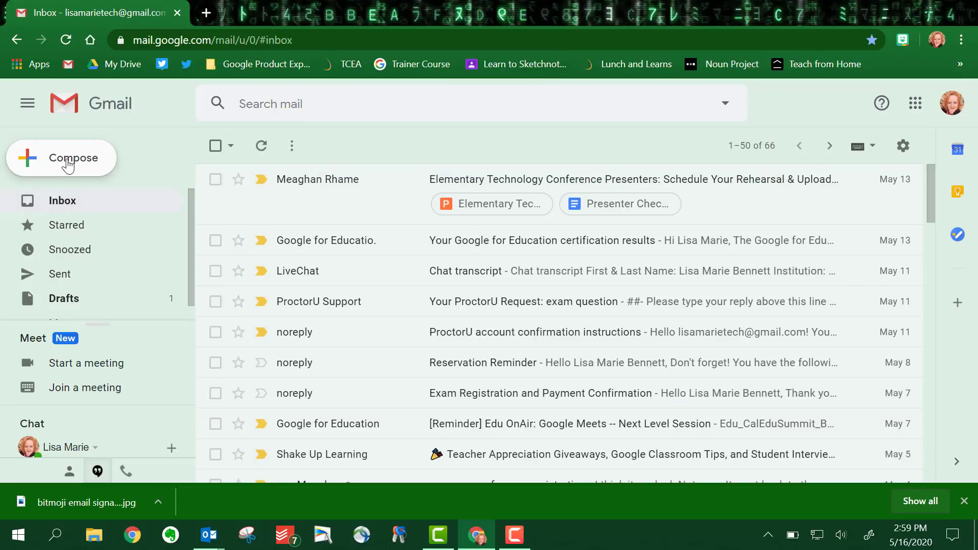
- Start a new Gmail message to check the large bitmoji signature with purple contact details
{"action": "left_click", "coordinate": [69, 160]}
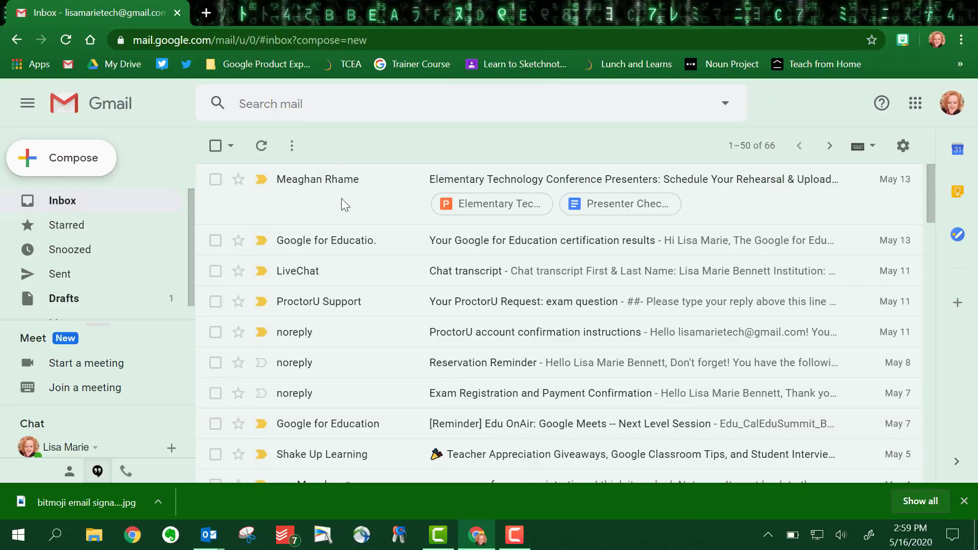